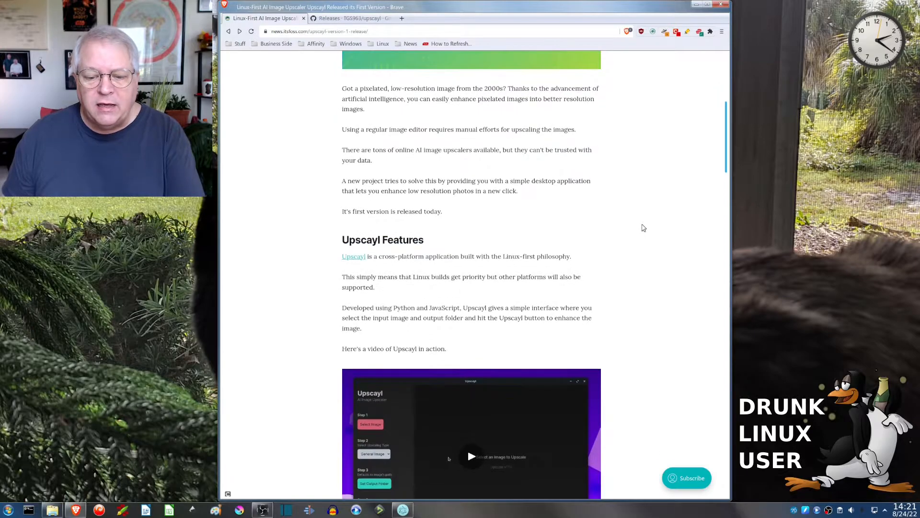
{"action": "scroll", "coordinate": [644, 227], "scroll_direction": "down", "scroll_amount": 1}
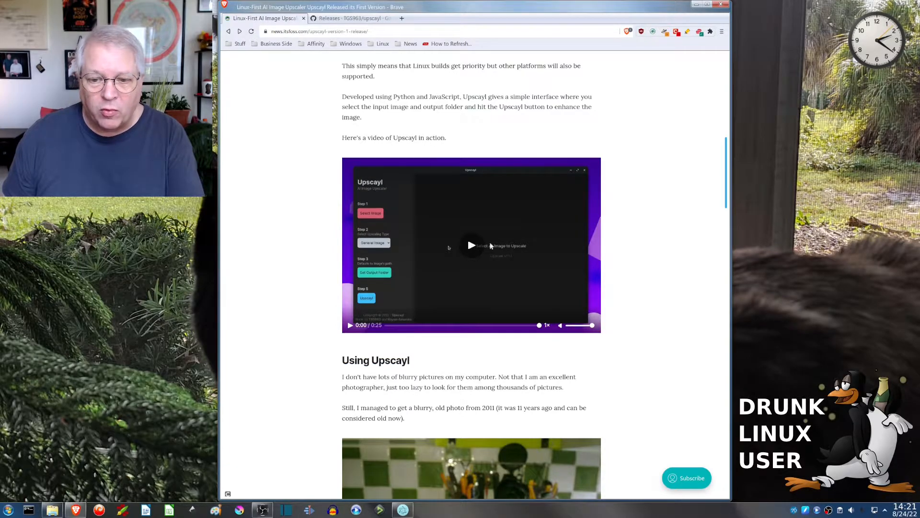
Scroll past the kitchen-photo test screenshots to the Download Upscayl link and GitHub card
{"action": "scroll", "coordinate": [638, 244], "scroll_direction": "down", "scroll_amount": 4}
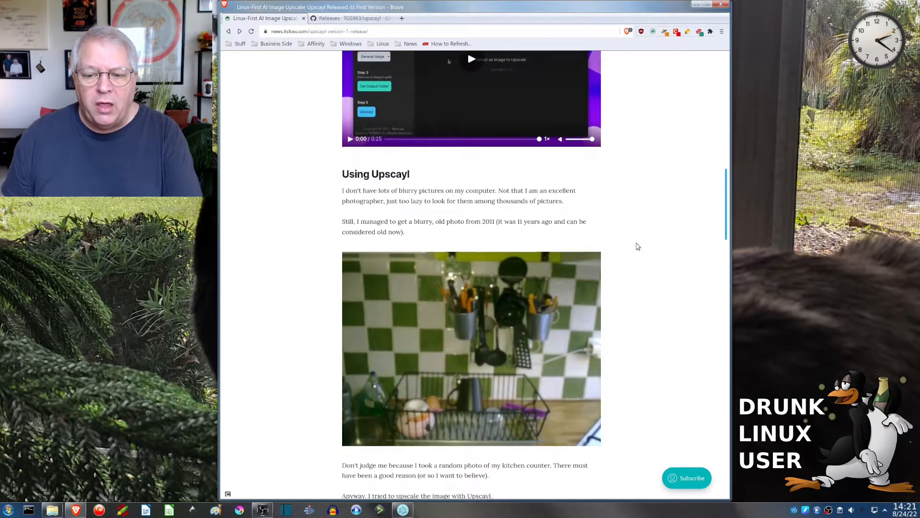
{"action": "scroll", "coordinate": [638, 246], "scroll_direction": "down", "scroll_amount": 2}
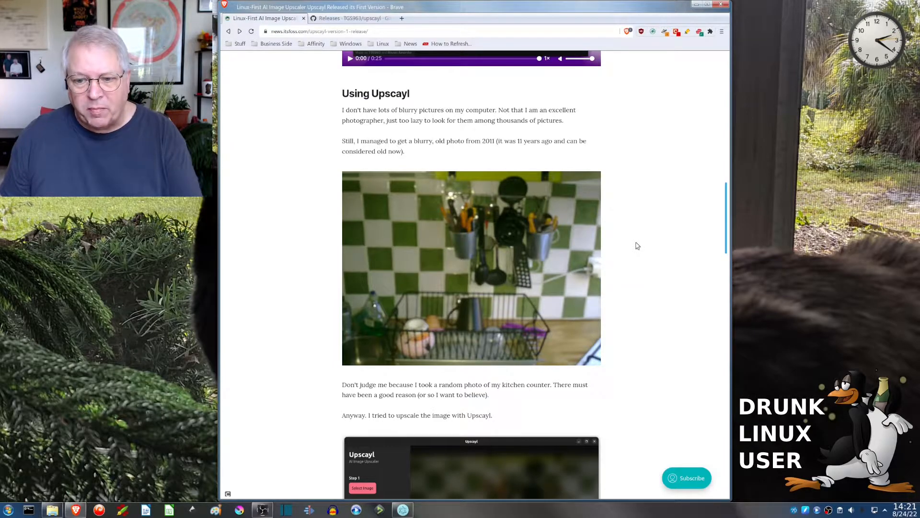
{"action": "scroll", "coordinate": [637, 244], "scroll_direction": "down", "scroll_amount": 4}
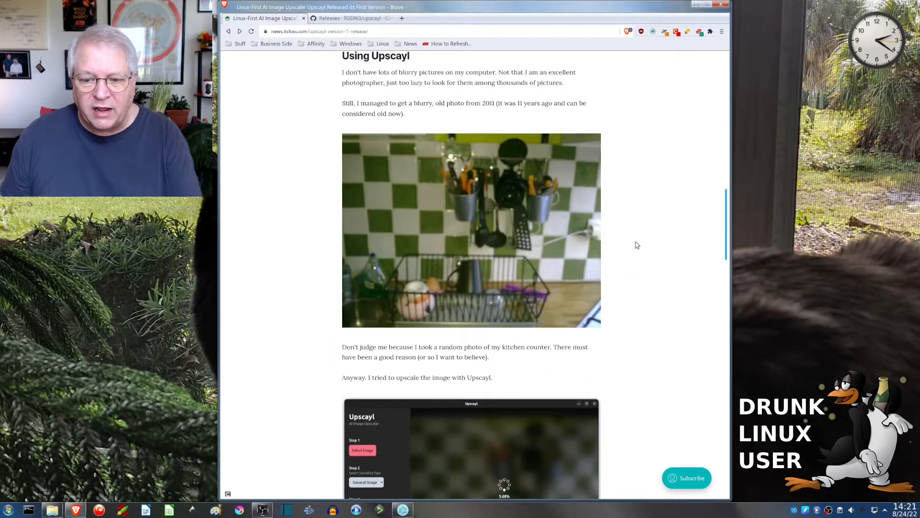
{"action": "scroll", "coordinate": [637, 244], "scroll_direction": "down", "scroll_amount": 7}
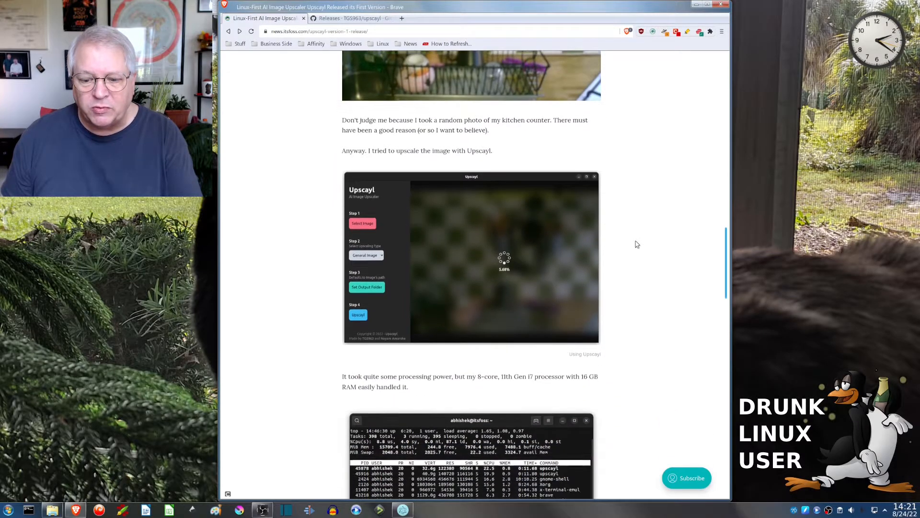
{"action": "scroll", "coordinate": [637, 245], "scroll_direction": "down", "scroll_amount": 2}
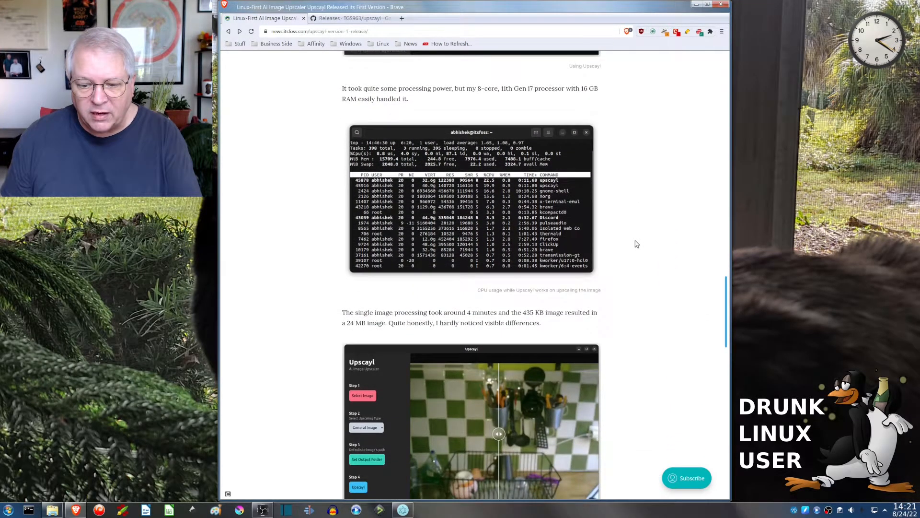
{"action": "scroll", "coordinate": [637, 243], "scroll_direction": "up", "scroll_amount": 6}
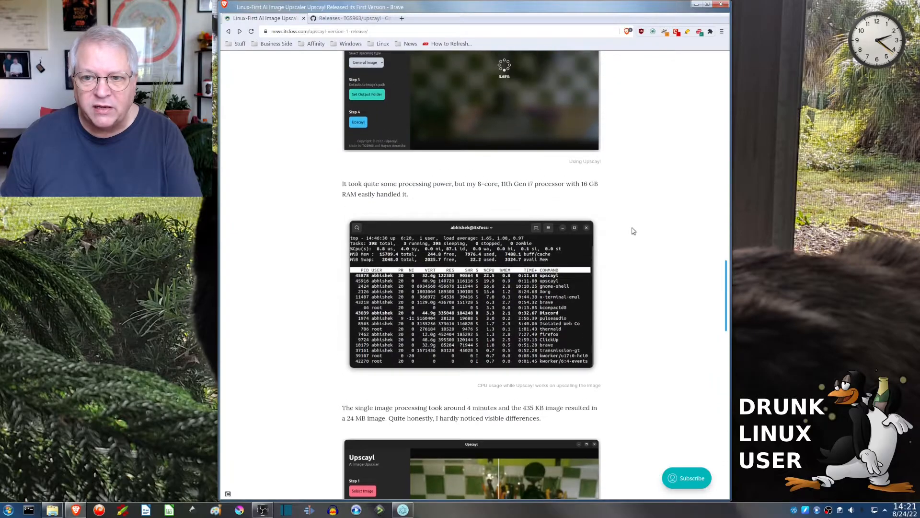
{"action": "scroll", "coordinate": [633, 225], "scroll_direction": "up", "scroll_amount": 2}
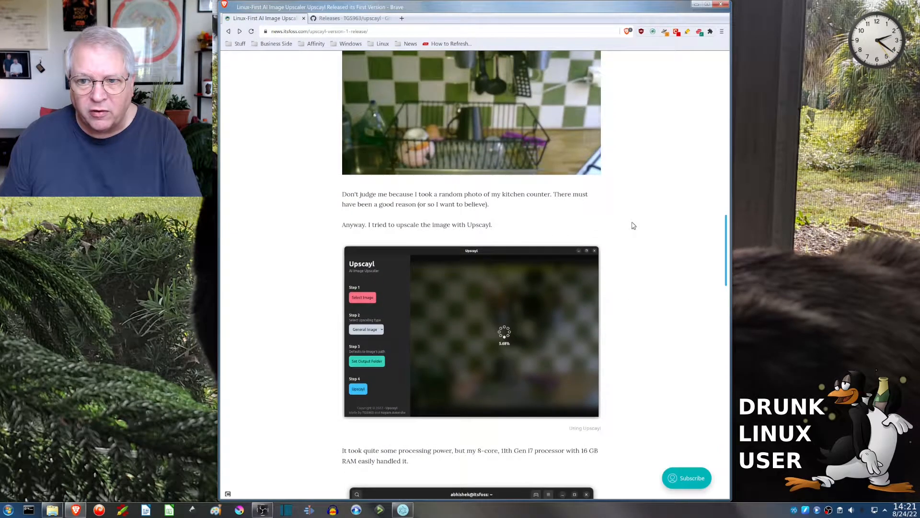
{"action": "scroll", "coordinate": [634, 225], "scroll_direction": "down", "scroll_amount": 6}
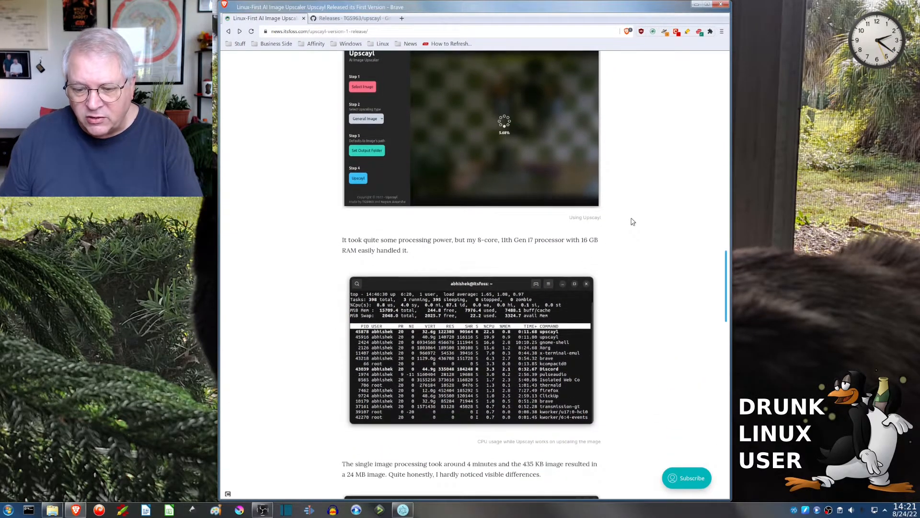
{"action": "scroll", "coordinate": [633, 223], "scroll_direction": "down", "scroll_amount": 2}
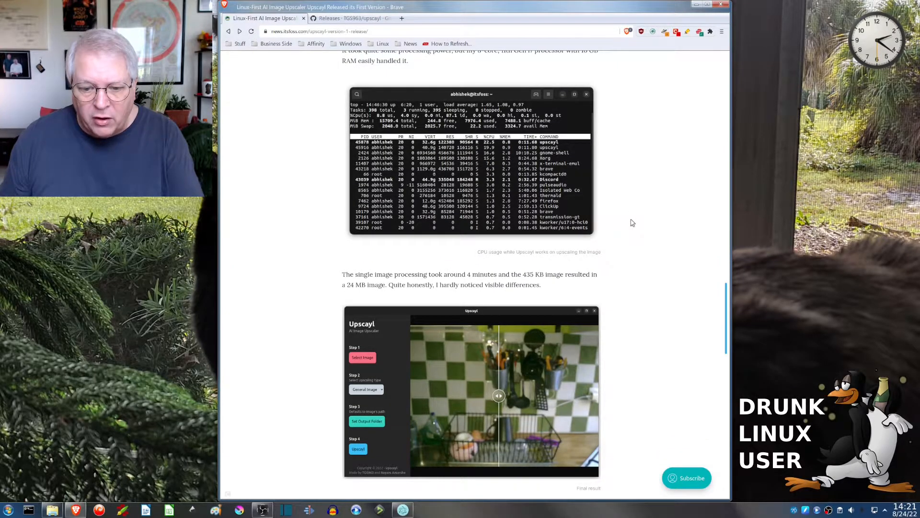
{"action": "scroll", "coordinate": [633, 222], "scroll_direction": "down", "scroll_amount": 3}
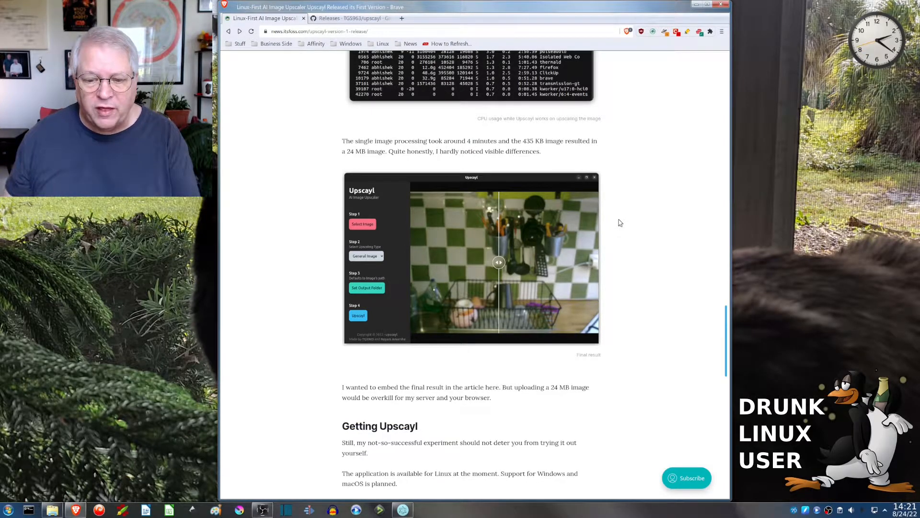
{"action": "scroll", "coordinate": [620, 223], "scroll_direction": "down", "scroll_amount": 5}
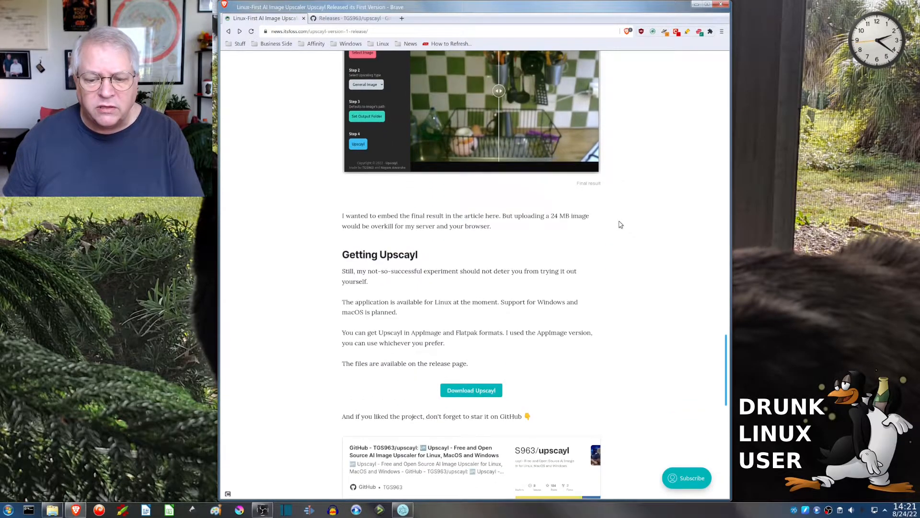
View the Upscayl 1.1.1 GitHub release with its Flatpak and AppImage assets, then minimise Brave
{"action": "left_click", "coordinate": [347, 19]}
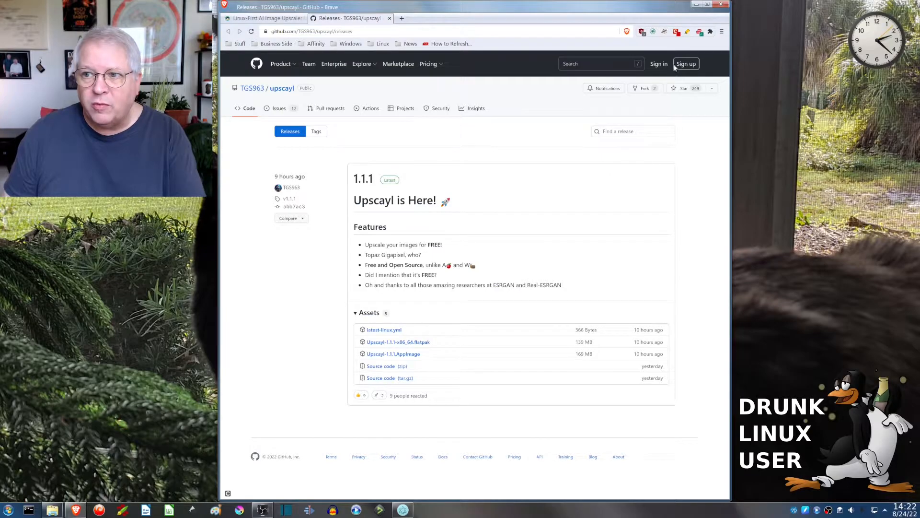
{"action": "left_click", "coordinate": [696, 5]}
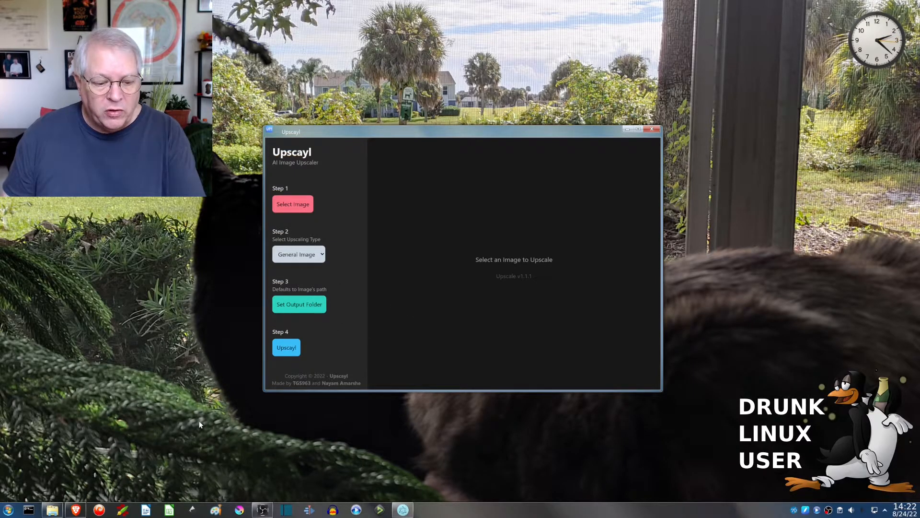
Preview the 480×480 Chuck Corona JPEG and 256×256 Windows orb PNG in Downloads, then return to Upscayl
{"action": "left_click", "coordinate": [52, 509]}
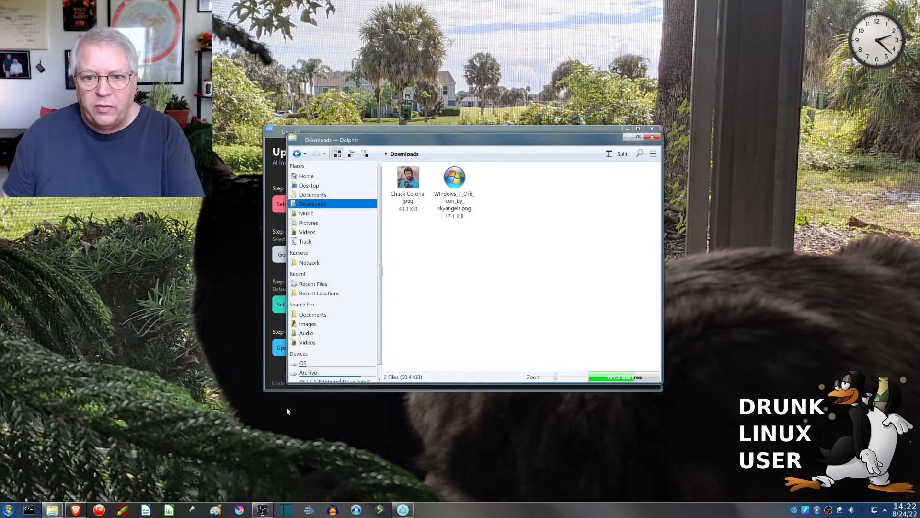
{"action": "left_click", "coordinate": [409, 182]}
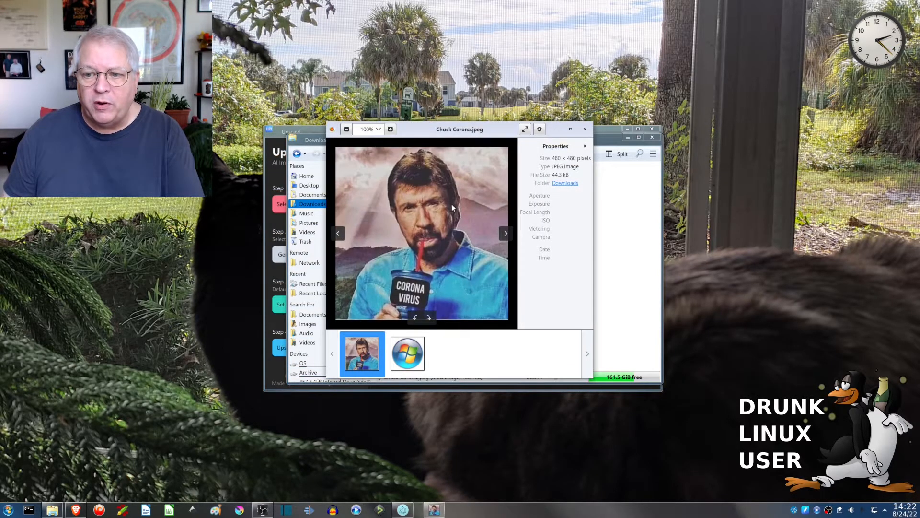
{"action": "left_click", "coordinate": [583, 129]}
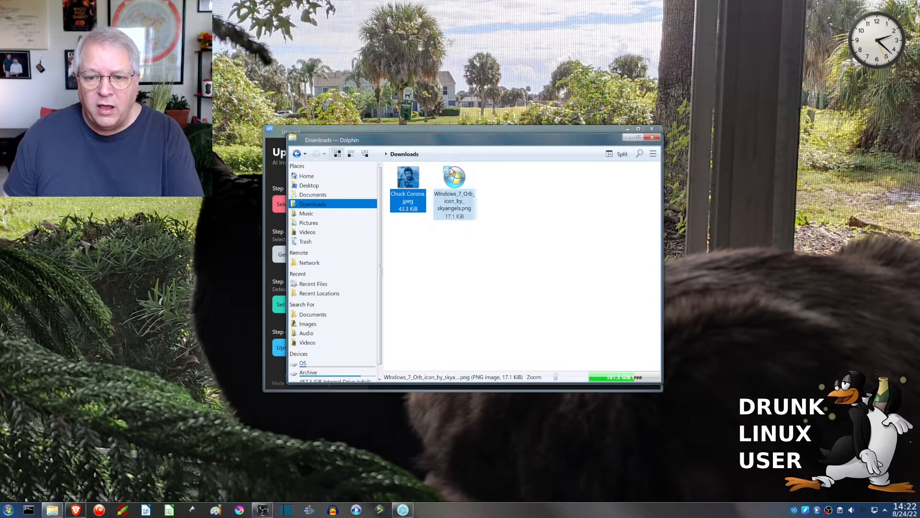
{"action": "left_click", "coordinate": [454, 184]}
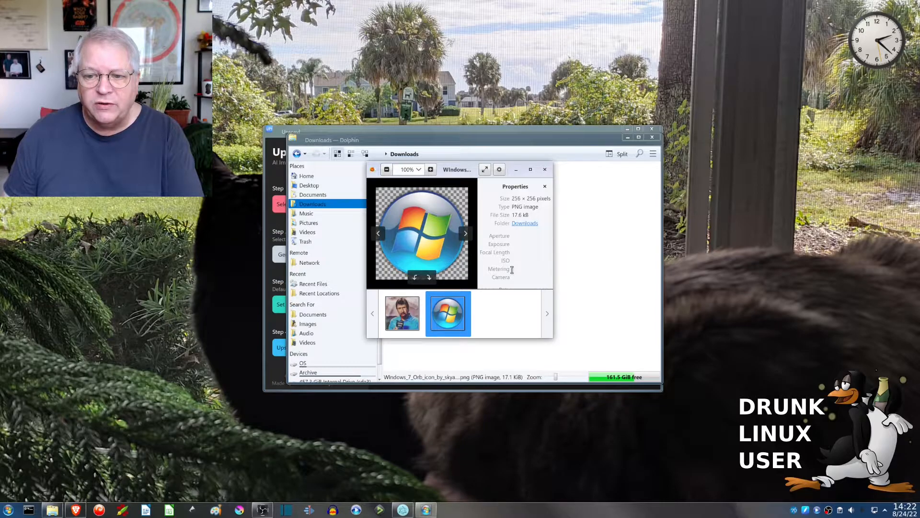
{"action": "left_click", "coordinate": [545, 170]}
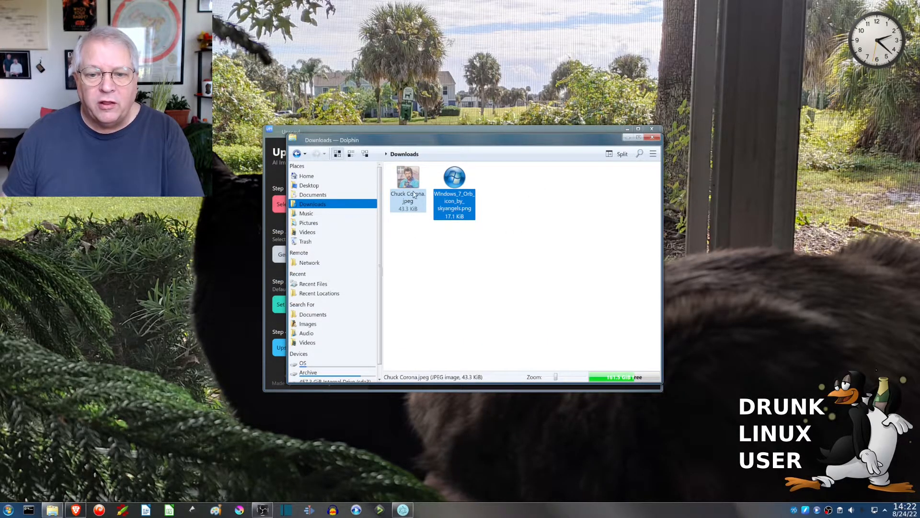
{"action": "left_click", "coordinate": [415, 248]}
{"action": "left_click", "coordinate": [375, 130]}
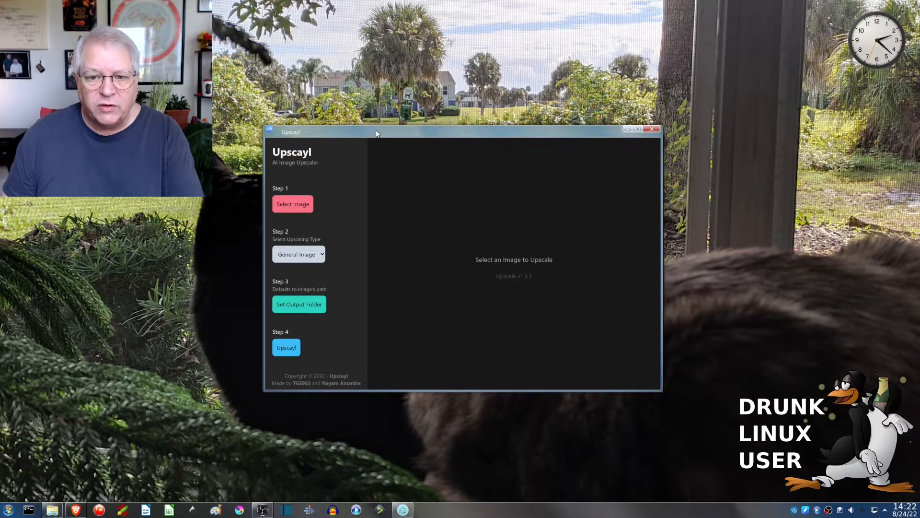
Load the Windows orb PNG into Upscayl and keep General Image as the upscaling type
{"action": "left_click", "coordinate": [307, 205]}
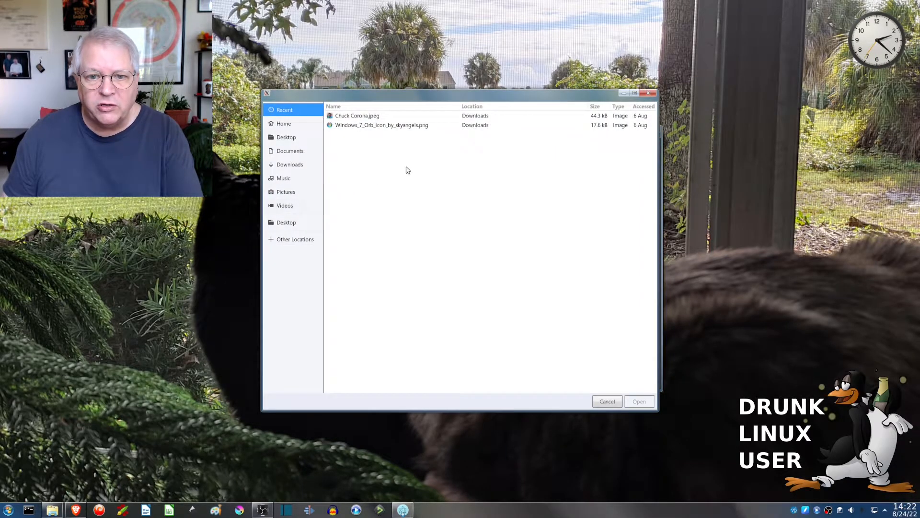
{"action": "left_click", "coordinate": [360, 126]}
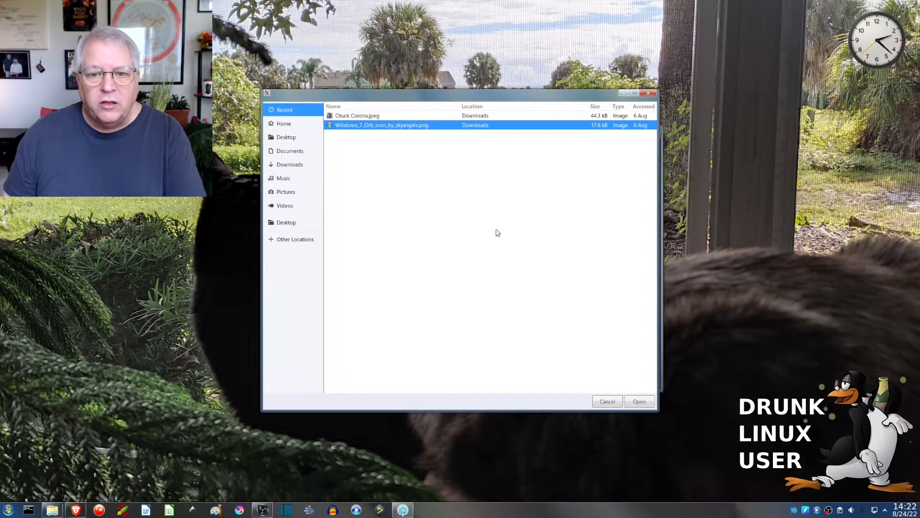
{"action": "left_click", "coordinate": [641, 401]}
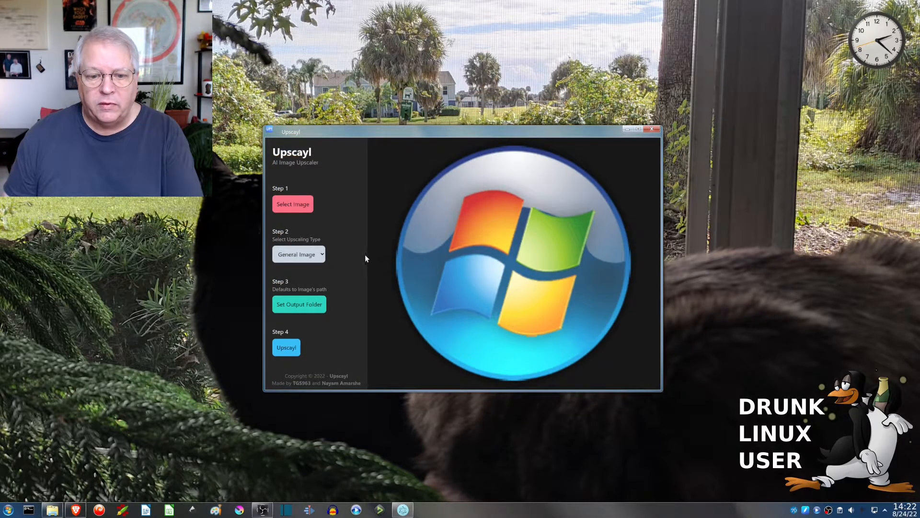
{"action": "left_click", "coordinate": [310, 258]}
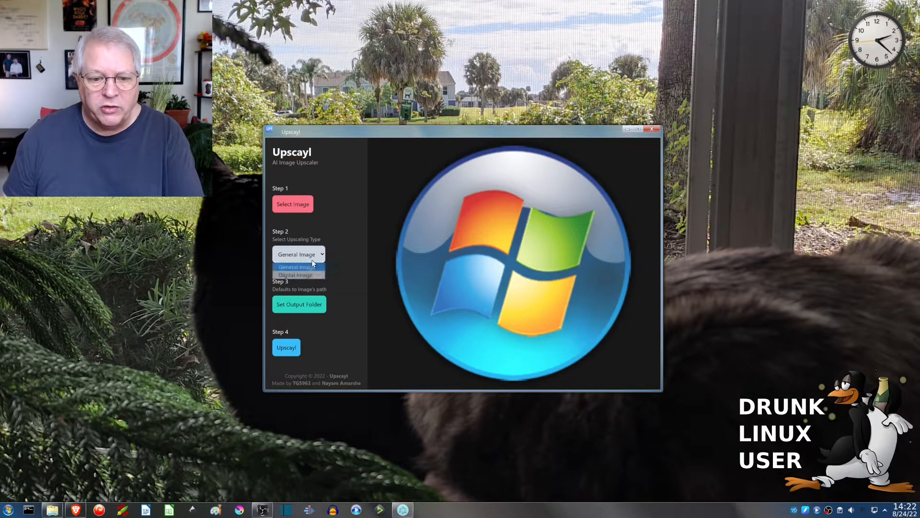
{"action": "left_click", "coordinate": [340, 249]}
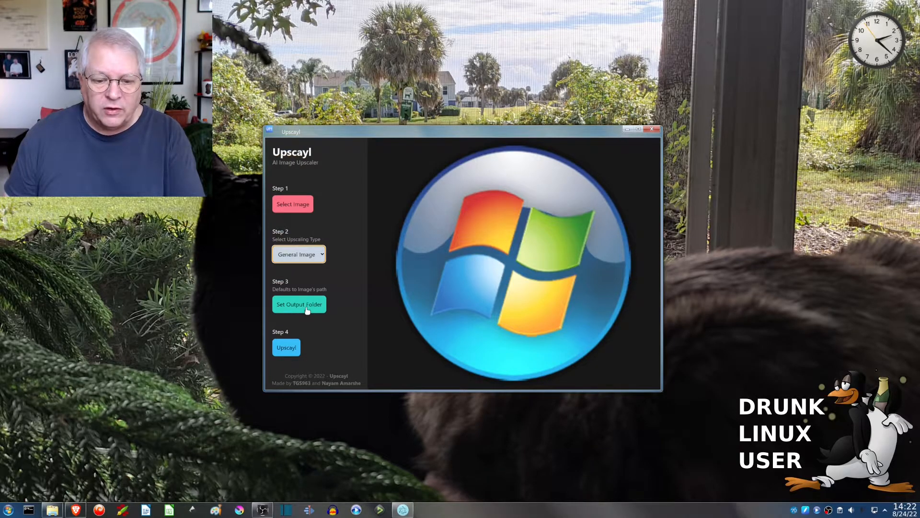
Upscale the Windows orb, drag the comparison divider, then view the 1.7 MiB result in Downloads
{"action": "left_click", "coordinate": [286, 350]}
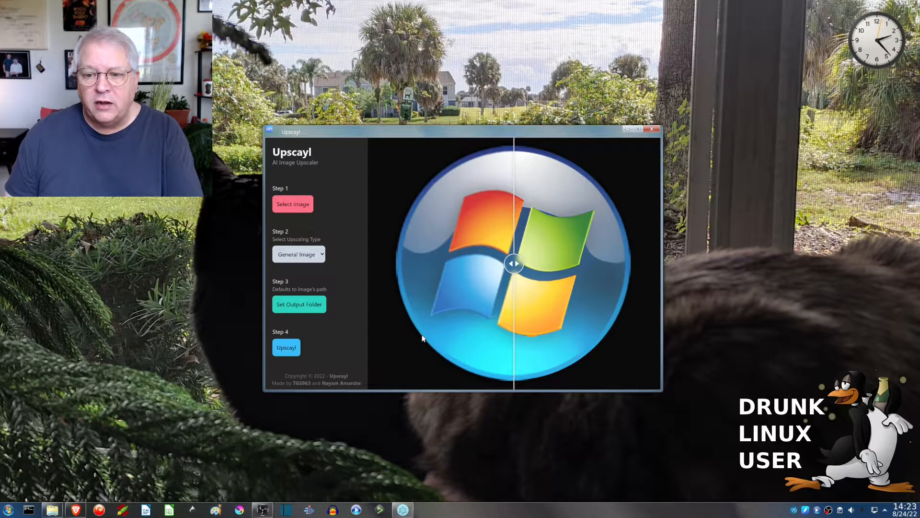
{"action": "mouse_move", "coordinate": [515, 264]}
{"action": "left_mouse_down"}
{"action": "mouse_move", "coordinate": [394, 263]}
{"action": "mouse_move", "coordinate": [634, 264]}
{"action": "mouse_move", "coordinate": [401, 263]}
{"action": "mouse_move", "coordinate": [521, 263]}
{"action": "mouse_move", "coordinate": [503, 258]}
{"action": "left_mouse_up"}
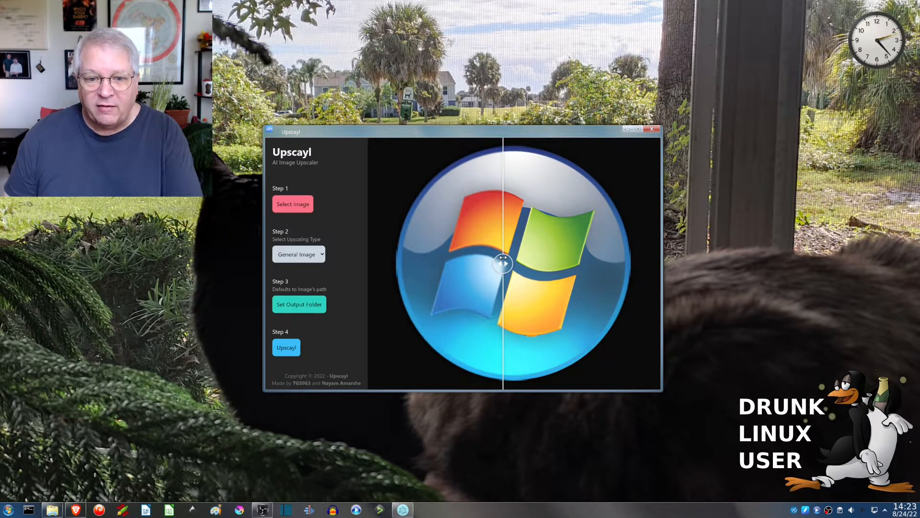
{"action": "left_click", "coordinate": [53, 510]}
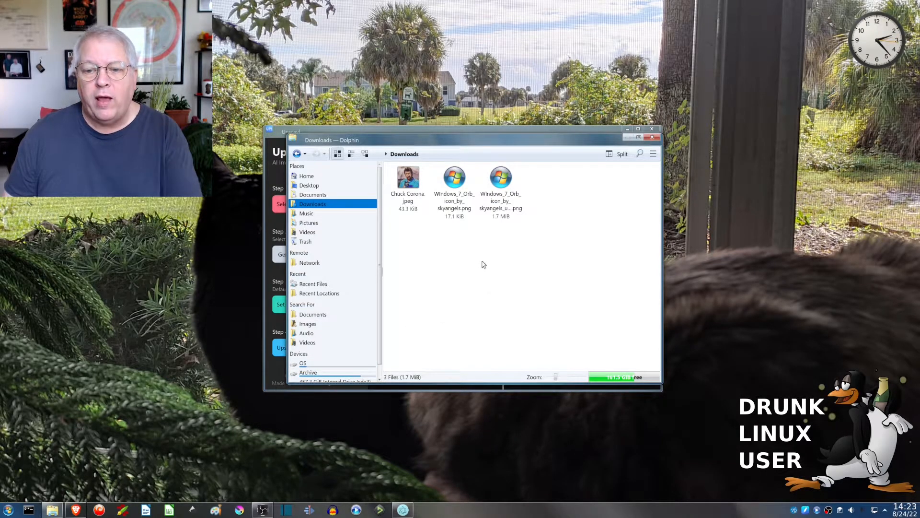
Open the original and upscaled orb PNGs in Gwenview side by side, enlarging the original's window
{"action": "left_click", "coordinate": [455, 178]}
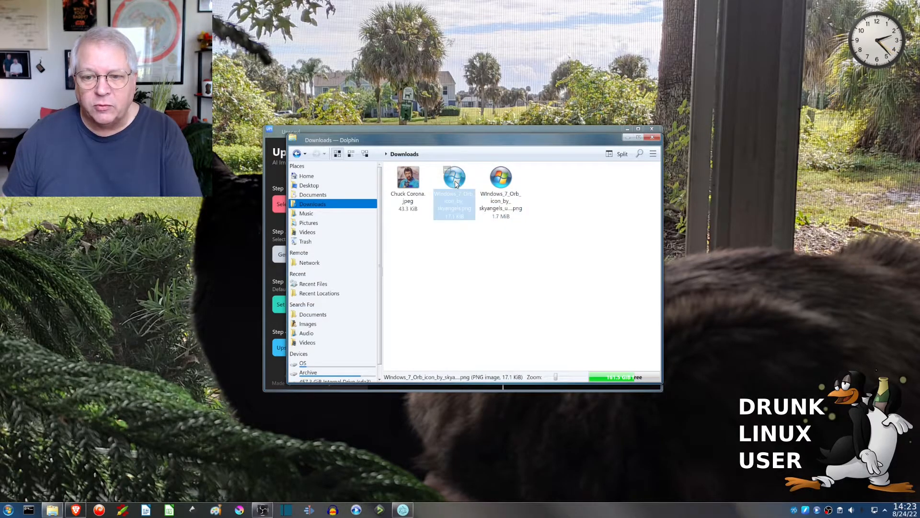
{"action": "left_click_drag", "start_coordinate": [466, 174], "coordinate": [276, 249]}
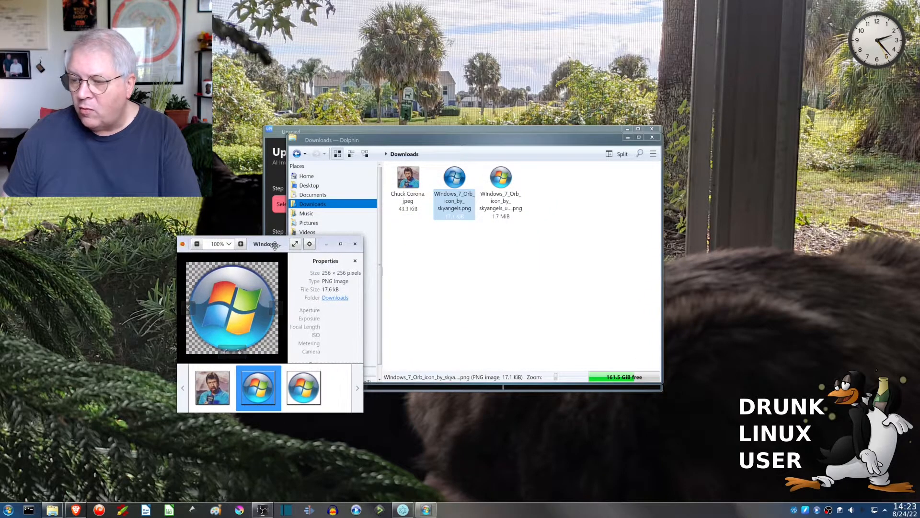
{"action": "left_click", "coordinate": [503, 181]}
{"action": "left_click_drag", "start_coordinate": [405, 30], "coordinate": [565, 57]}
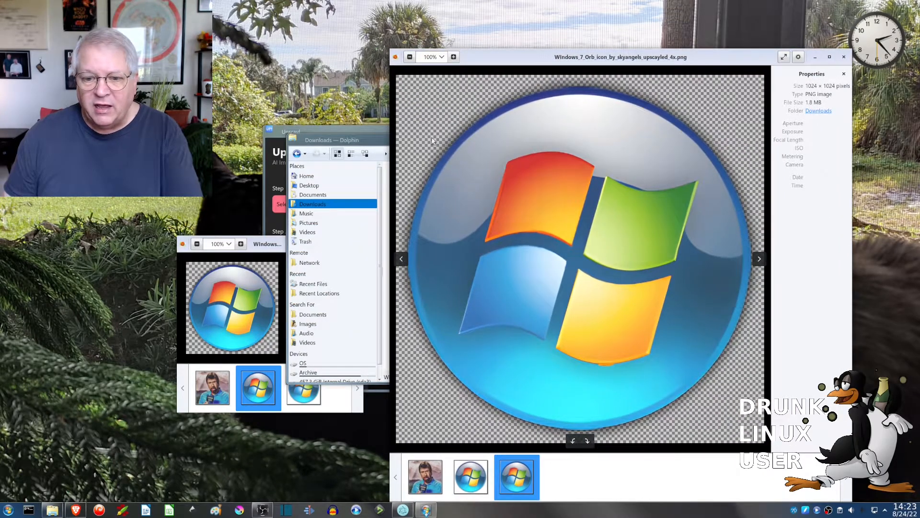
{"action": "left_click", "coordinate": [272, 245]}
{"action": "left_click_drag", "start_coordinate": [286, 243], "coordinate": [321, 203]}
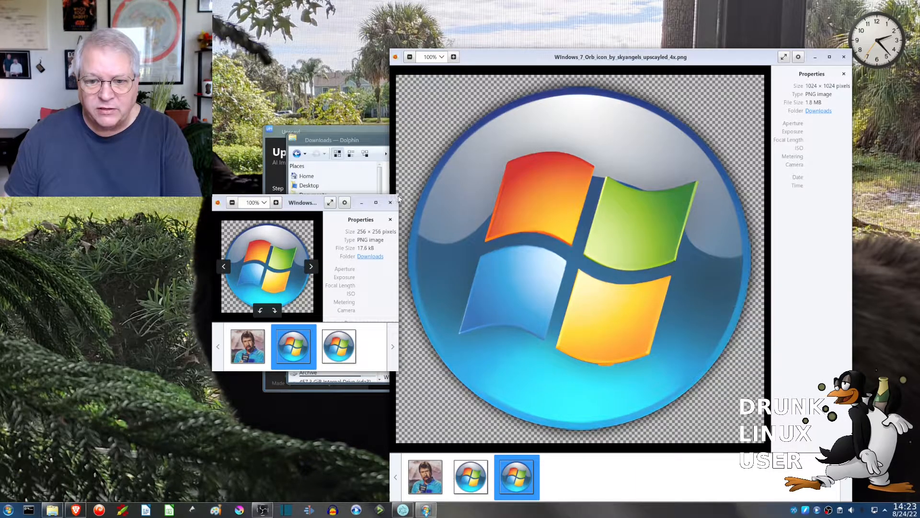
{"action": "left_click_drag", "start_coordinate": [395, 198], "coordinate": [561, 54]}
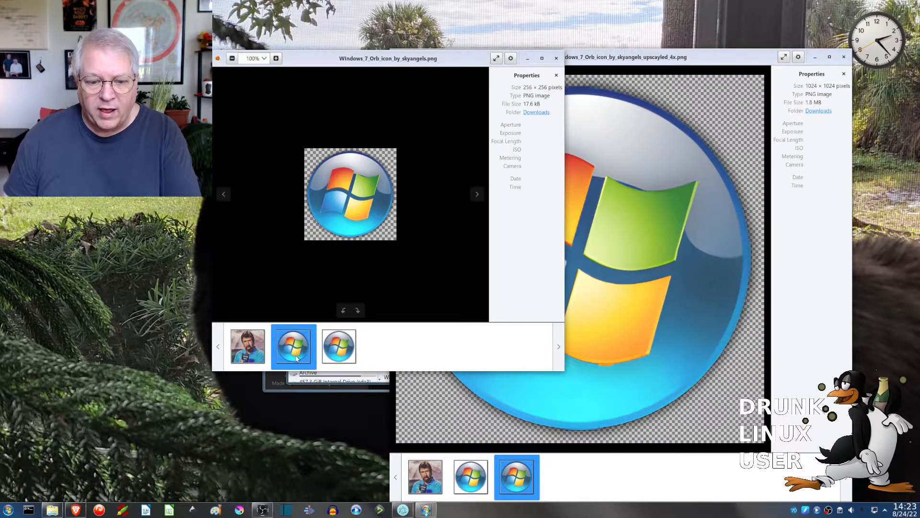
{"action": "left_click_drag", "start_coordinate": [215, 370], "coordinate": [163, 500]}
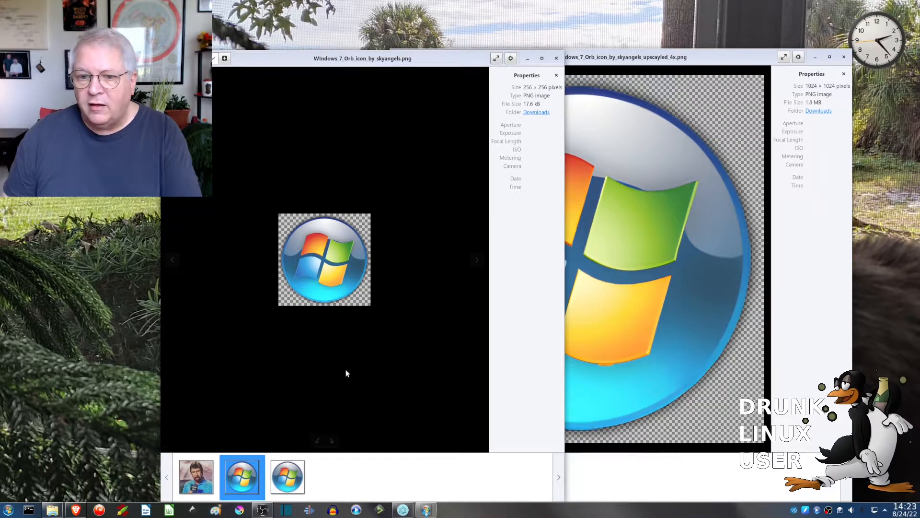
Zoom in on the 256×256 original orb, zoom back out, then close both viewer windows
{"action": "left_click", "coordinate": [225, 58]}
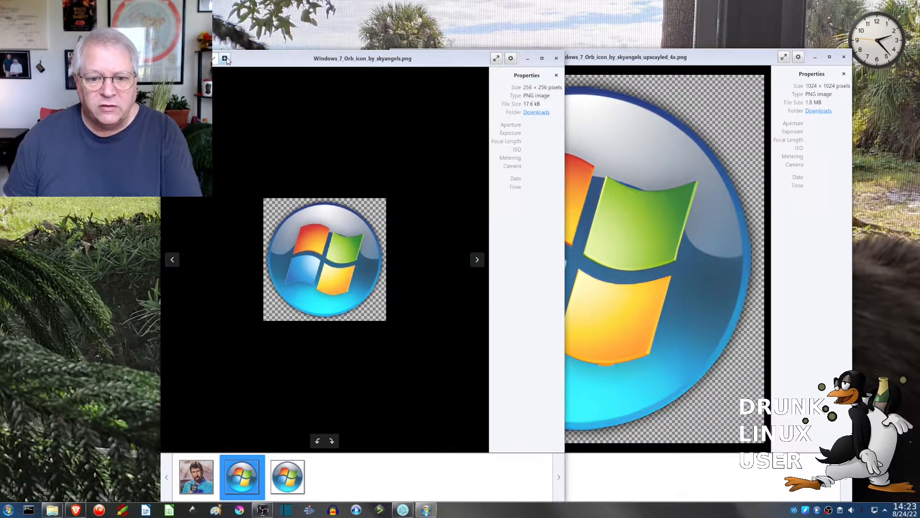
{"action": "left_click", "coordinate": [224, 58]}
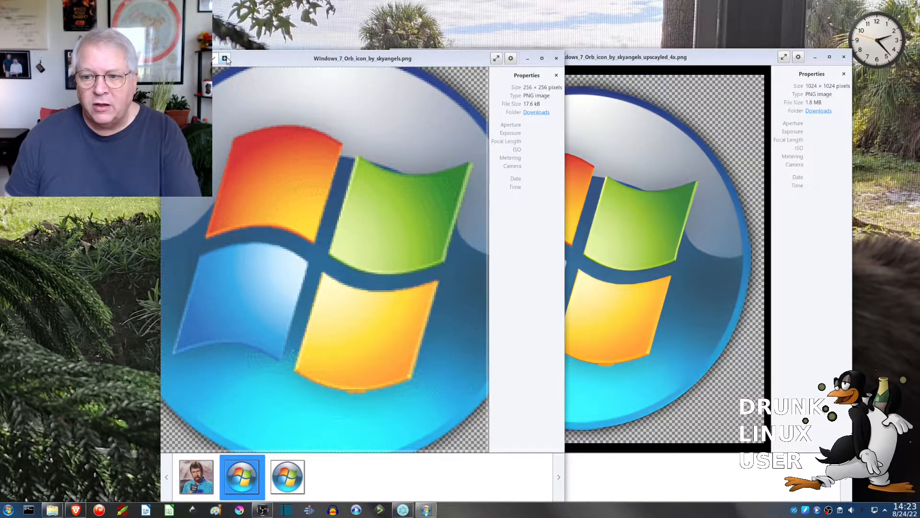
{"action": "key", "text": "ctrl+minus"}
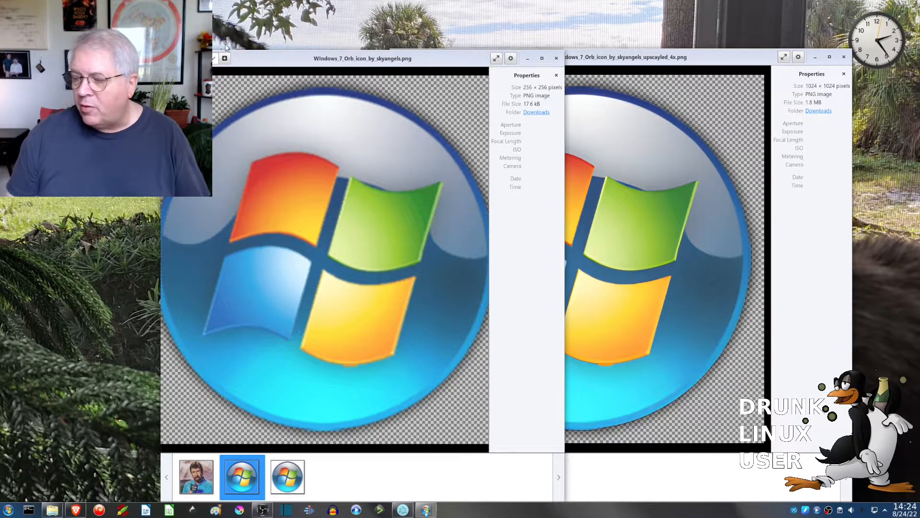
{"action": "left_click", "coordinate": [556, 59]}
{"action": "left_click_drag", "start_coordinate": [582, 55], "coordinate": [445, 38]}
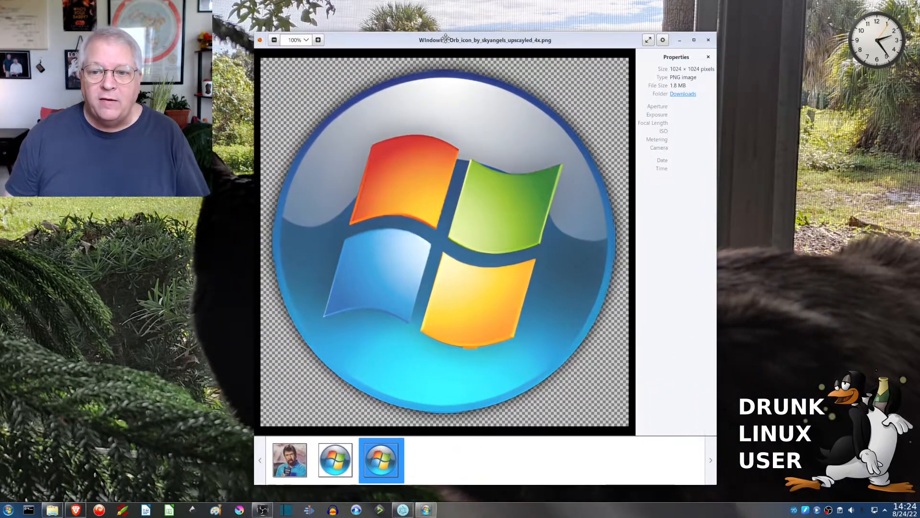
{"action": "left_click", "coordinate": [706, 44]}
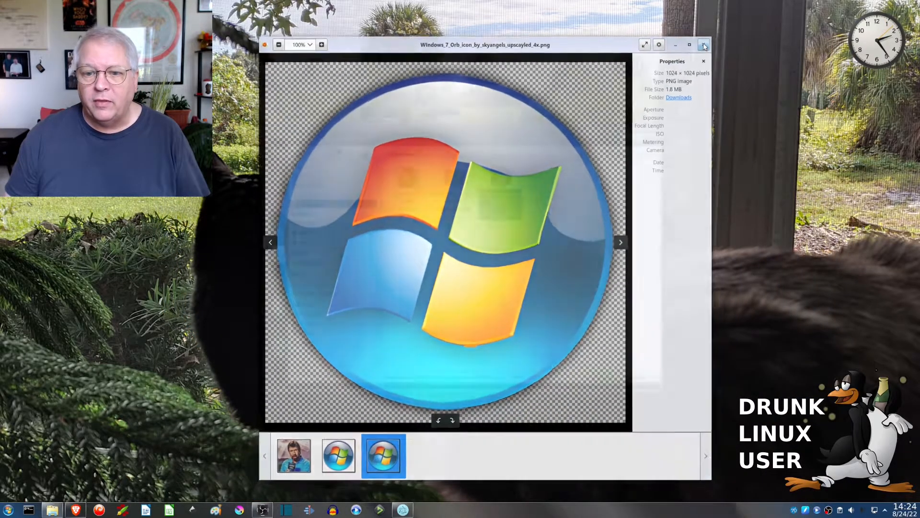
{"action": "left_click_drag", "start_coordinate": [429, 137], "coordinate": [418, 138]}
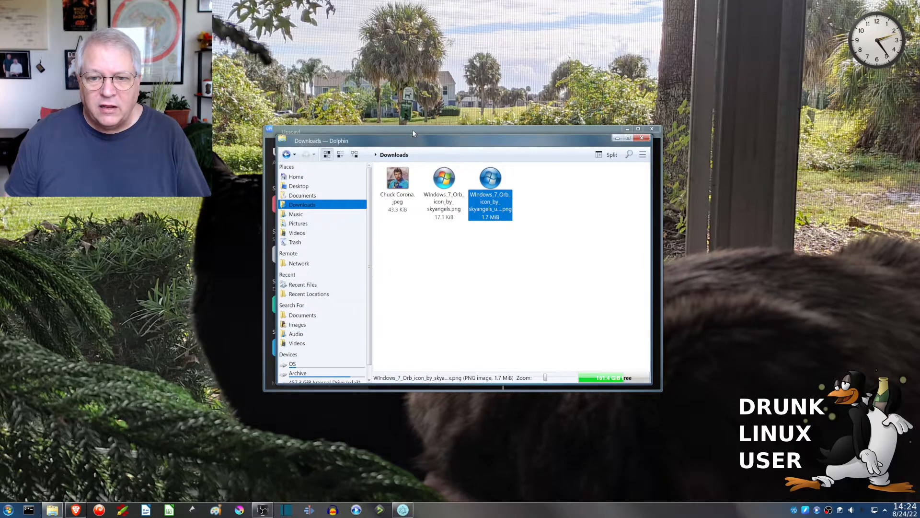
{"action": "left_click", "coordinate": [412, 132]}
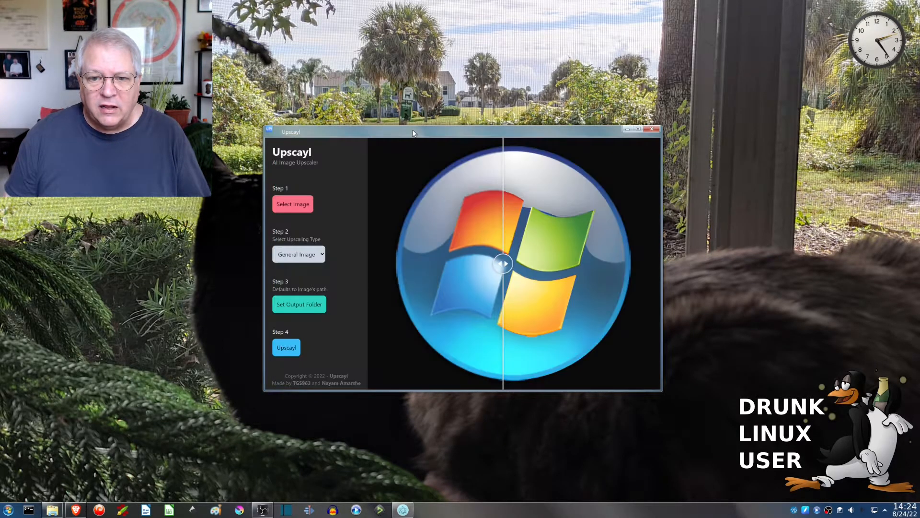
{"action": "left_click", "coordinate": [293, 204]}
{"action": "left_click", "coordinate": [369, 125]}
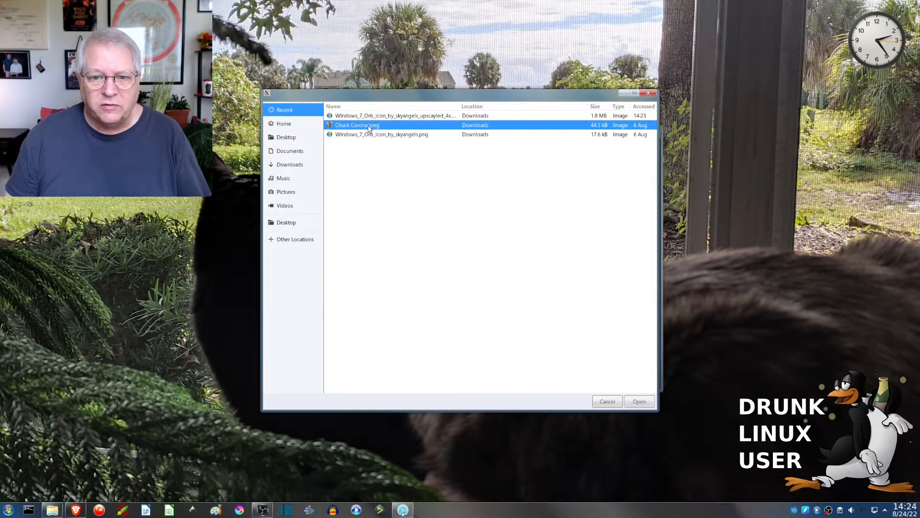
{"action": "left_click", "coordinate": [641, 401]}
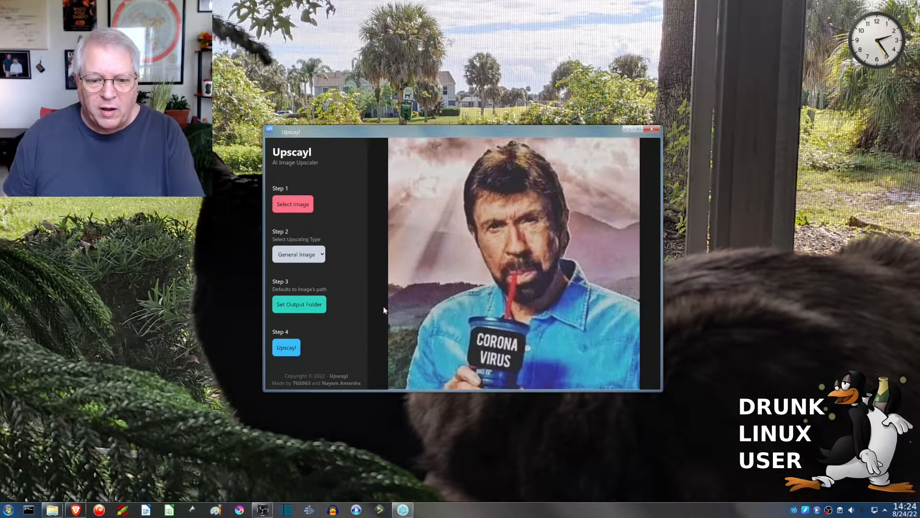
{"action": "left_click", "coordinate": [288, 348]}
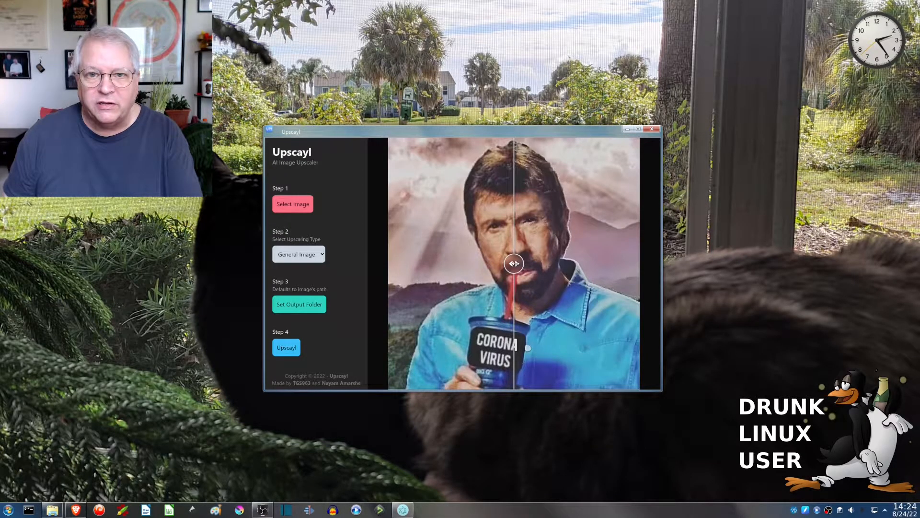
Drag the Chuck Corona comparison divider, then view the 2.2 MiB upscayled_4x JPEG in Downloads
{"action": "mouse_move", "coordinate": [514, 263]}
{"action": "left_mouse_down"}
{"action": "mouse_move", "coordinate": [457, 264]}
{"action": "mouse_move", "coordinate": [524, 264]}
{"action": "mouse_move", "coordinate": [448, 264]}
{"action": "mouse_move", "coordinate": [522, 264]}
{"action": "mouse_move", "coordinate": [477, 263]}
{"action": "mouse_move", "coordinate": [522, 263]}
{"action": "mouse_move", "coordinate": [503, 264]}
{"action": "left_mouse_up"}
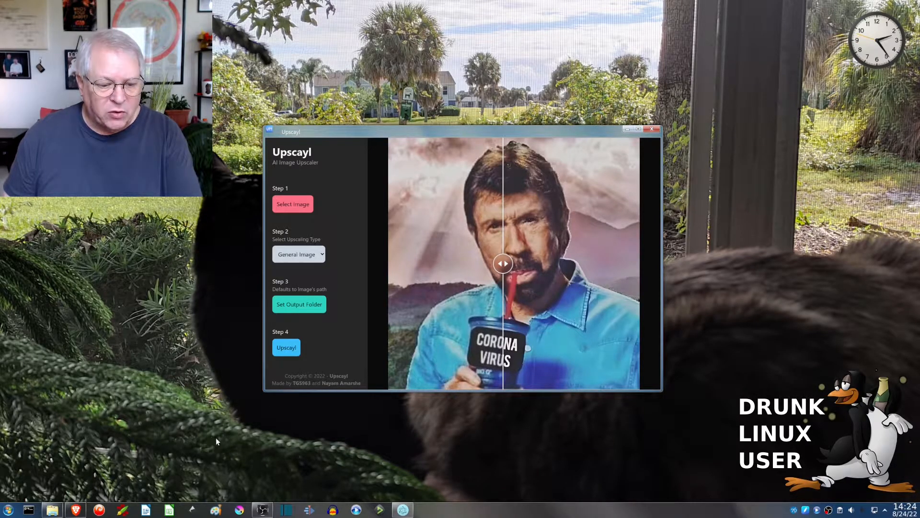
{"action": "left_click", "coordinate": [53, 509]}
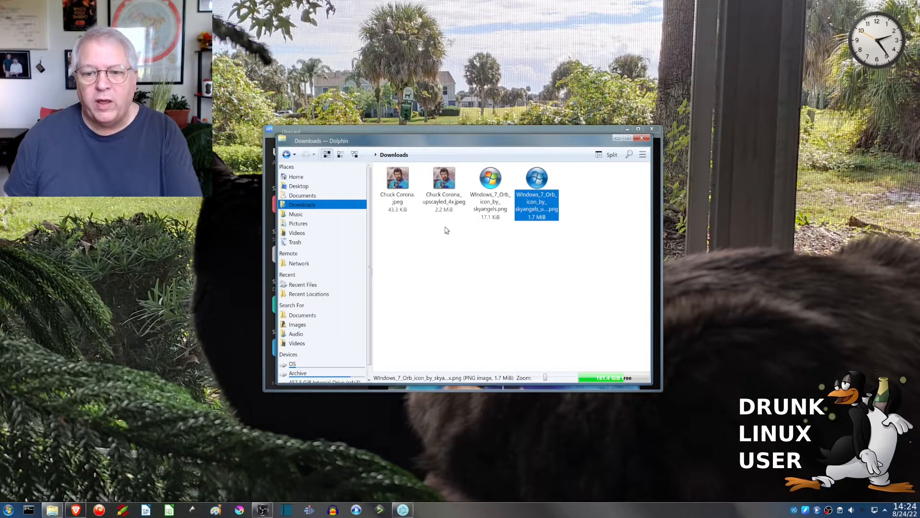
{"action": "left_click_drag", "start_coordinate": [398, 182], "coordinate": [395, 186]}
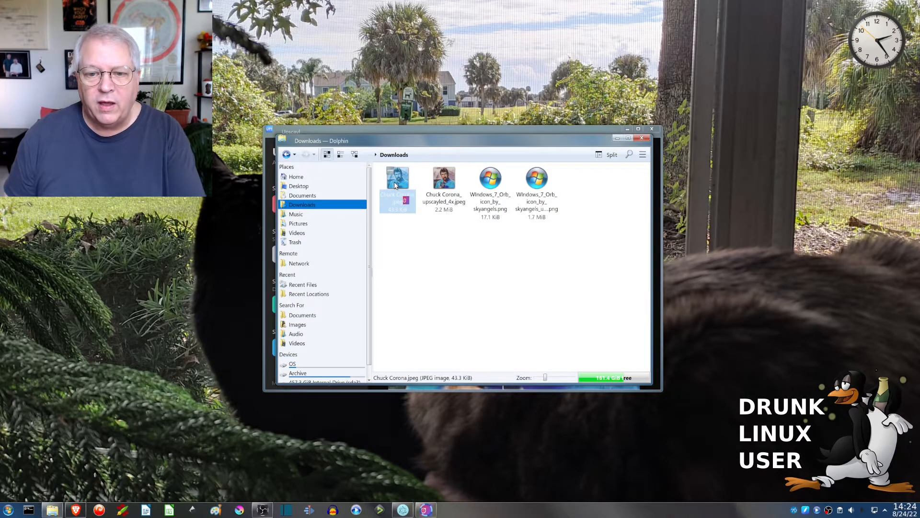
{"action": "left_click_drag", "start_coordinate": [450, 127], "coordinate": [249, 229]}
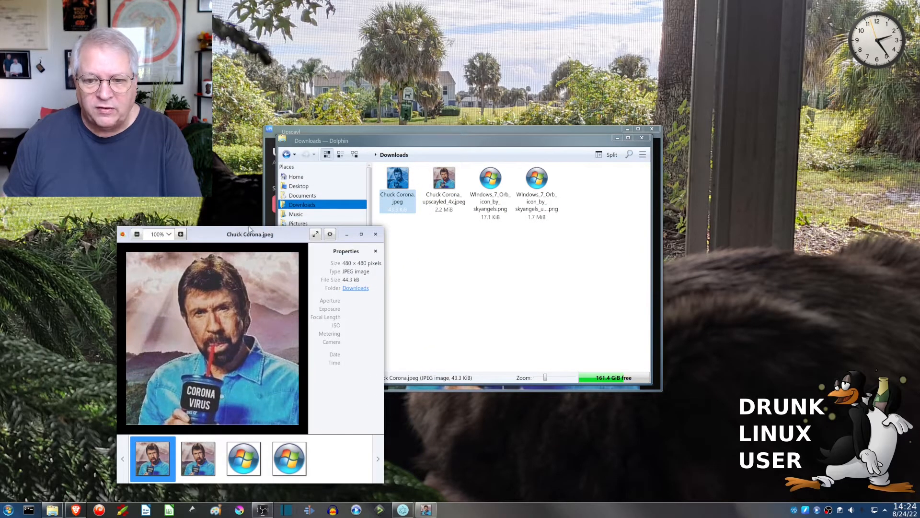
{"action": "double_click", "coordinate": [448, 183]}
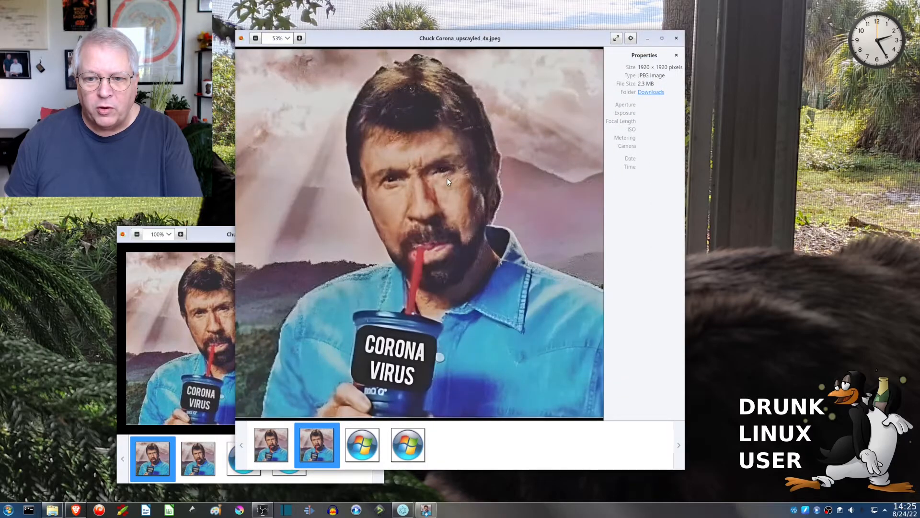
{"action": "left_click_drag", "start_coordinate": [443, 45], "coordinate": [566, 29]}
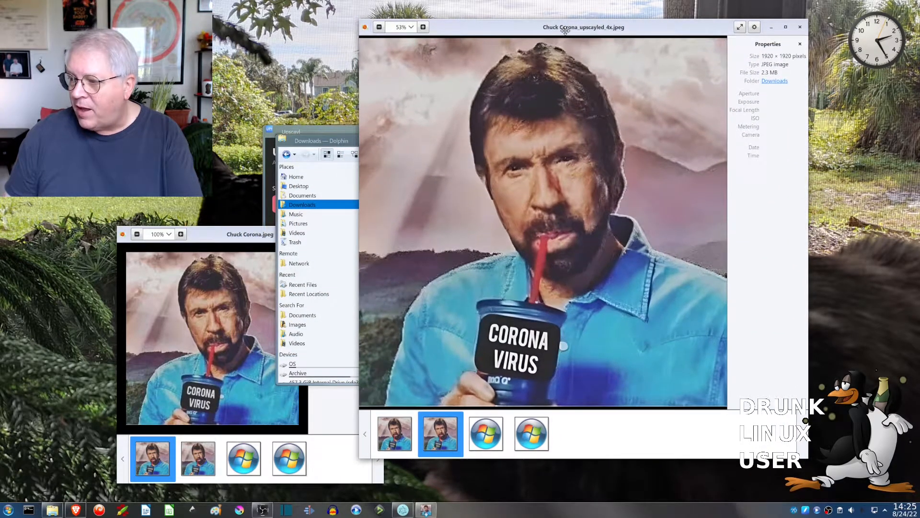
{"action": "left_click", "coordinate": [220, 236]}
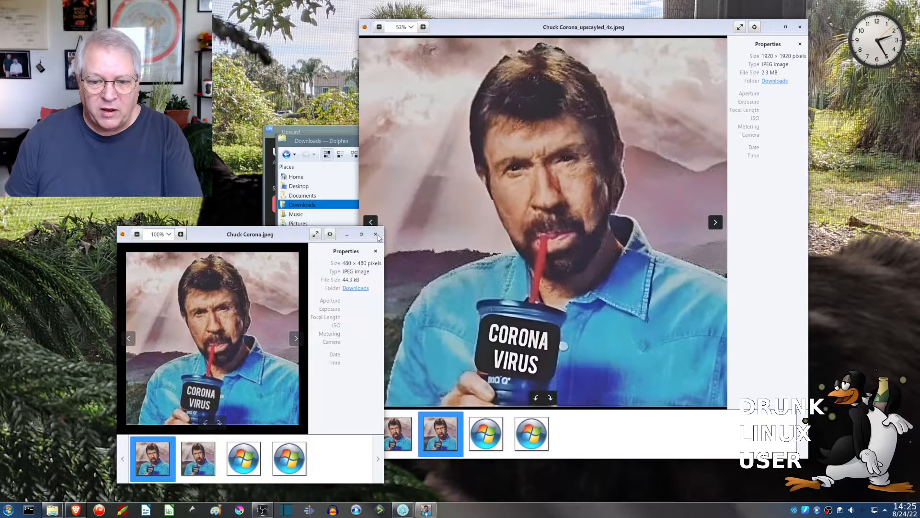
{"action": "left_click", "coordinate": [376, 251]}
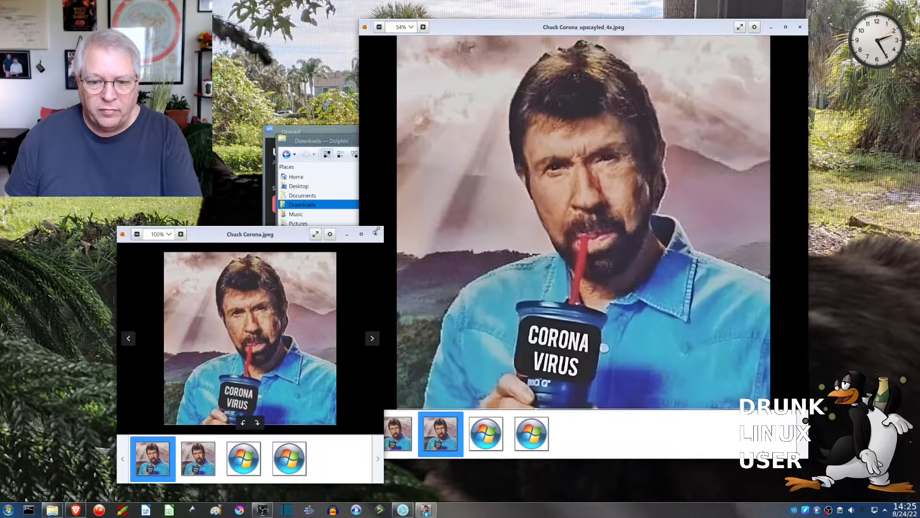
{"action": "left_click_drag", "start_coordinate": [377, 229], "coordinate": [385, 21]}
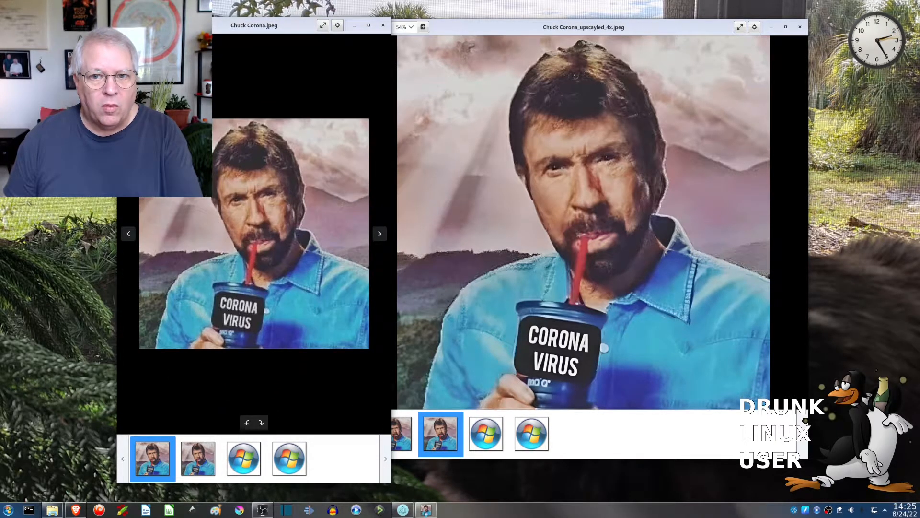
Zoom the original Chuck Corona image to 200%, then move and widen its viewer beside the upscaled one
{"action": "left_click", "coordinate": [182, 25]}
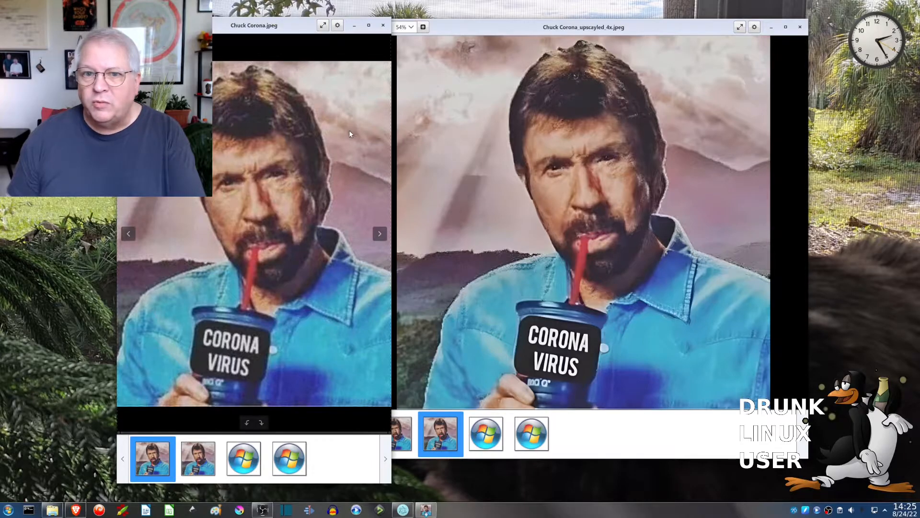
{"action": "left_click_drag", "start_coordinate": [271, 26], "coordinate": [357, 20]}
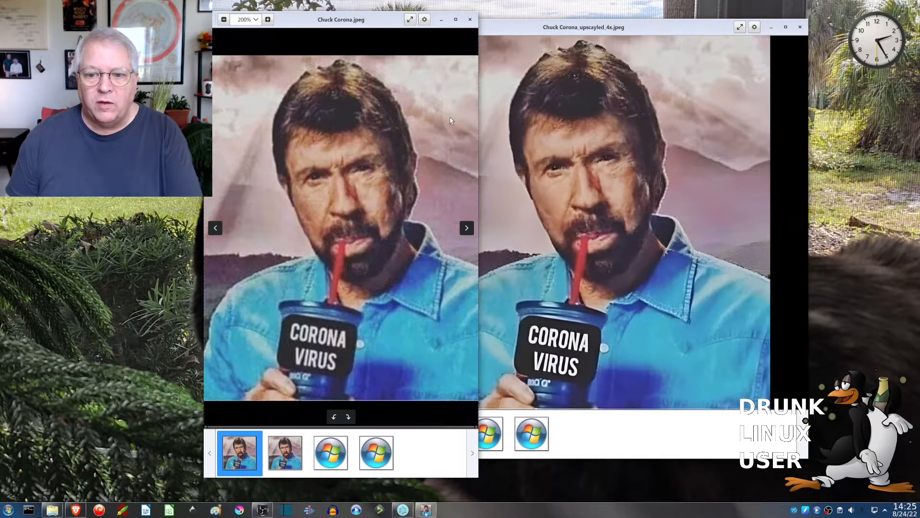
{"action": "left_click_drag", "start_coordinate": [479, 161], "coordinate": [513, 169]}
Compare the original and upscaled viewers side by side, then close both viewer windows
{"action": "left_click", "coordinate": [537, 29]}
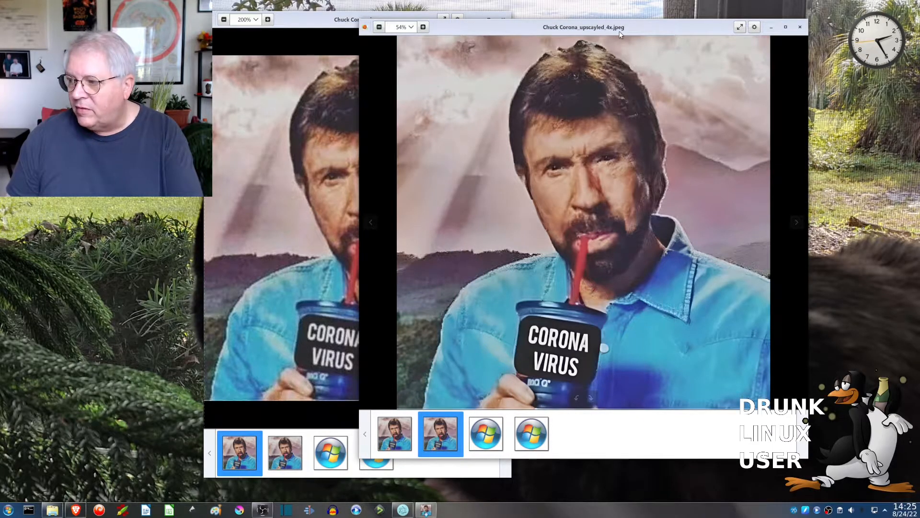
{"action": "left_click", "coordinate": [327, 21]}
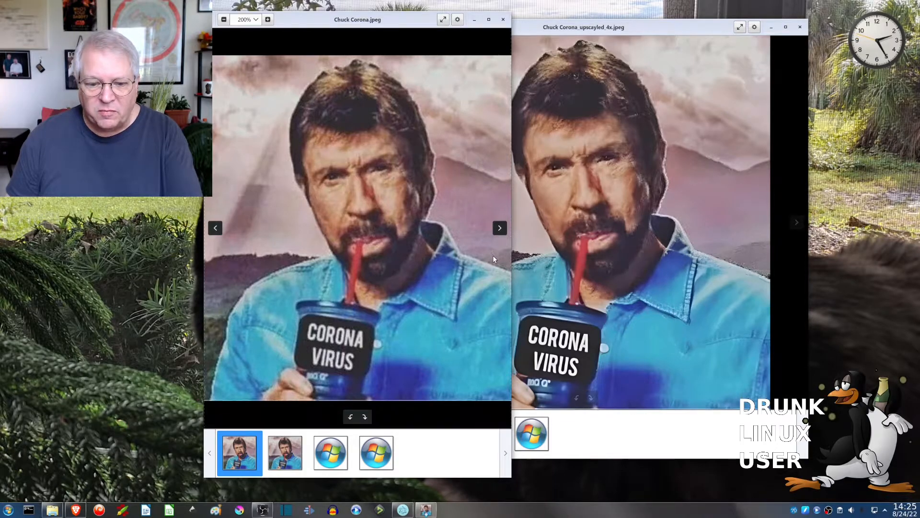
{"action": "left_click", "coordinate": [800, 27]}
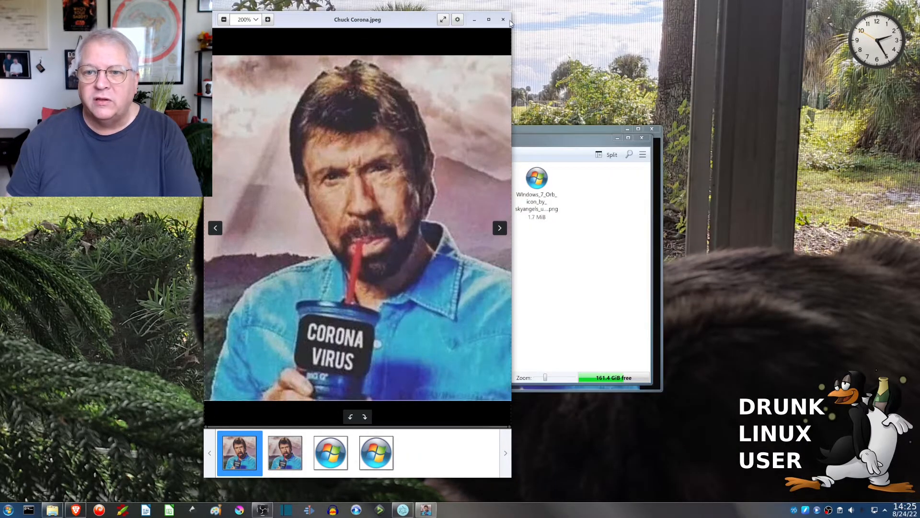
{"action": "left_click", "coordinate": [503, 19]}
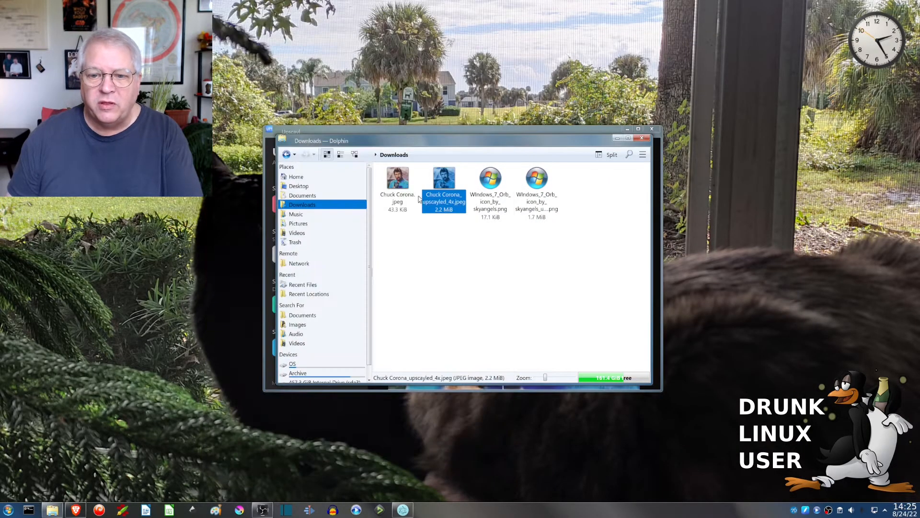
{"action": "right_click", "coordinate": [444, 182]}
{"action": "left_click", "coordinate": [392, 182]}
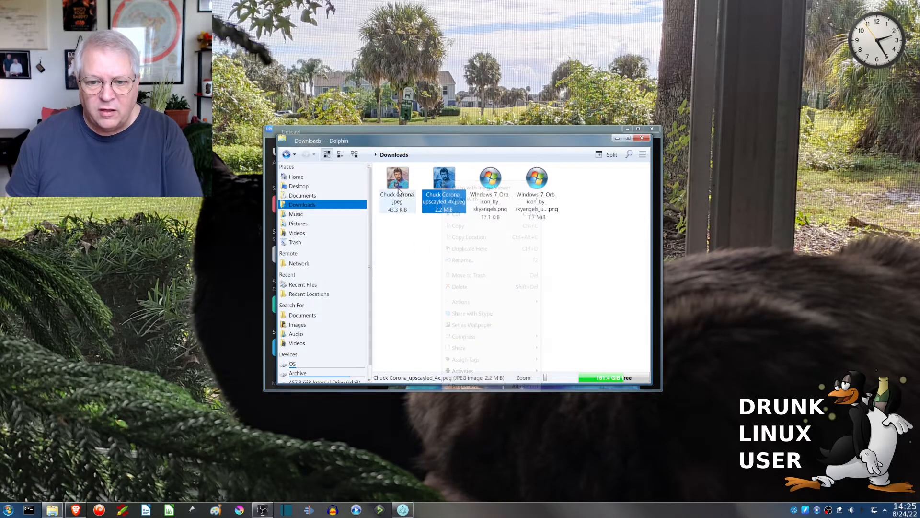
{"action": "right_click", "coordinate": [392, 181]}
{"action": "left_click", "coordinate": [410, 384]}
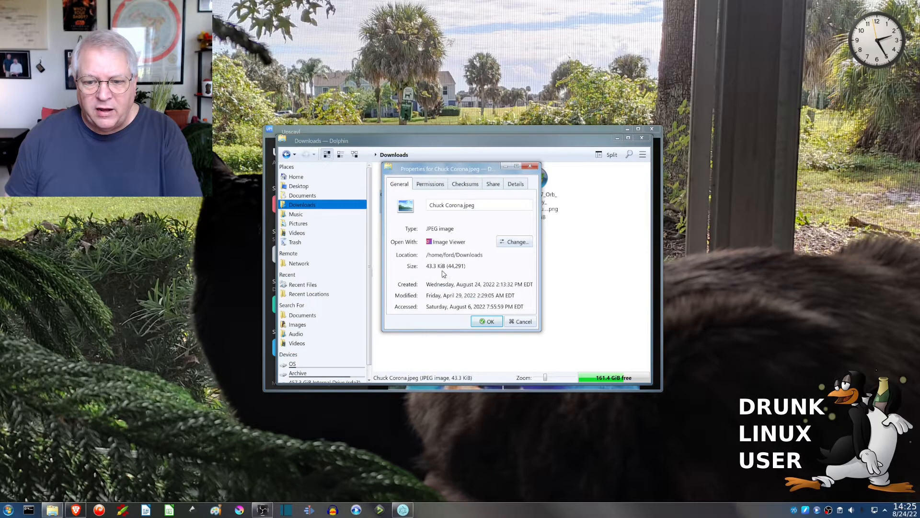
{"action": "left_click", "coordinate": [525, 322]}
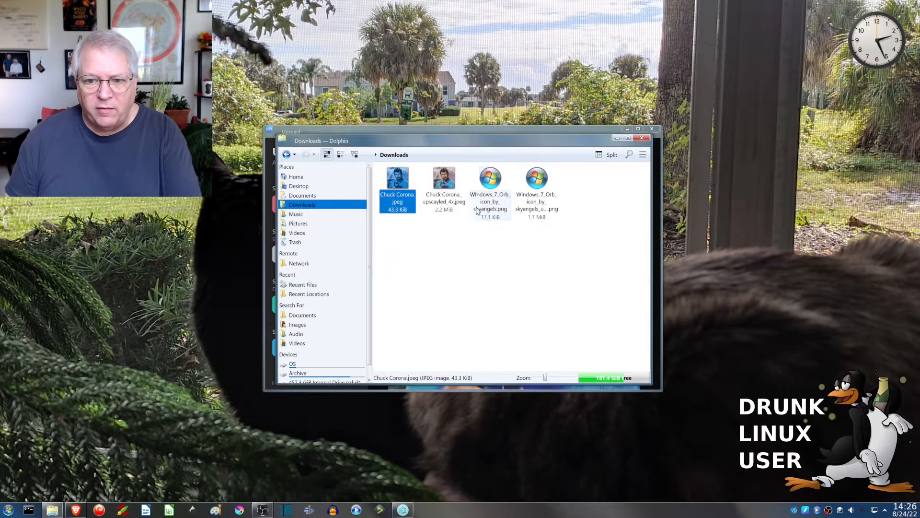
{"action": "right_click", "coordinate": [440, 188]}
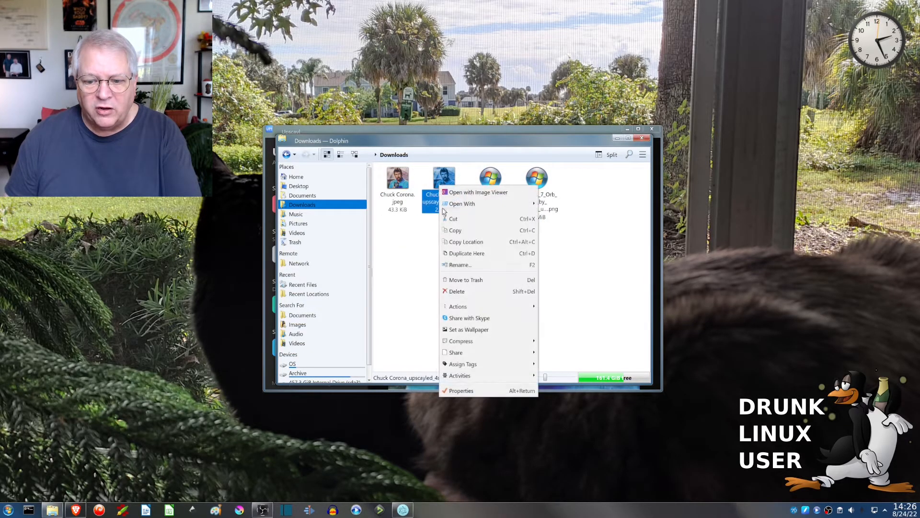
{"action": "left_click", "coordinate": [461, 391]}
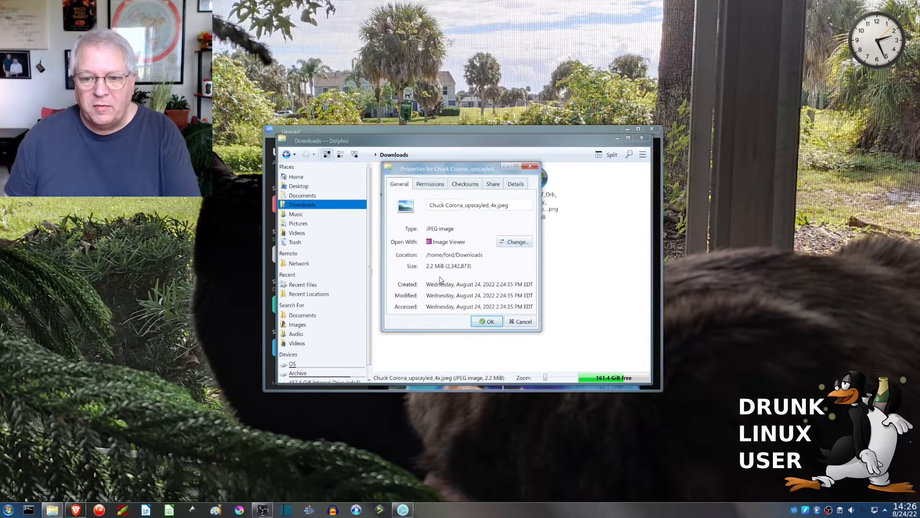
{"action": "left_click", "coordinate": [524, 322]}
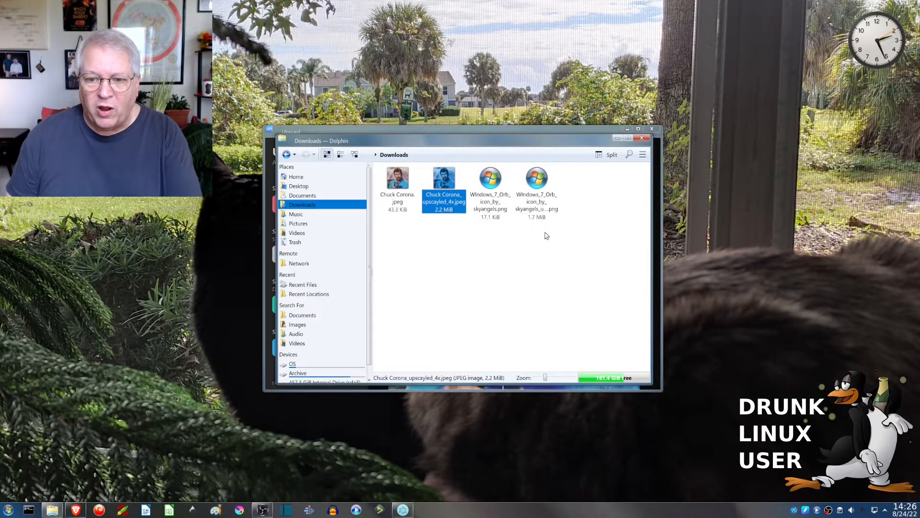
Check the original and upscaled Windows 7 orb PNG sizes (upscaled 1.7 MiB), then return to Upscayl
{"action": "right_click", "coordinate": [487, 186]}
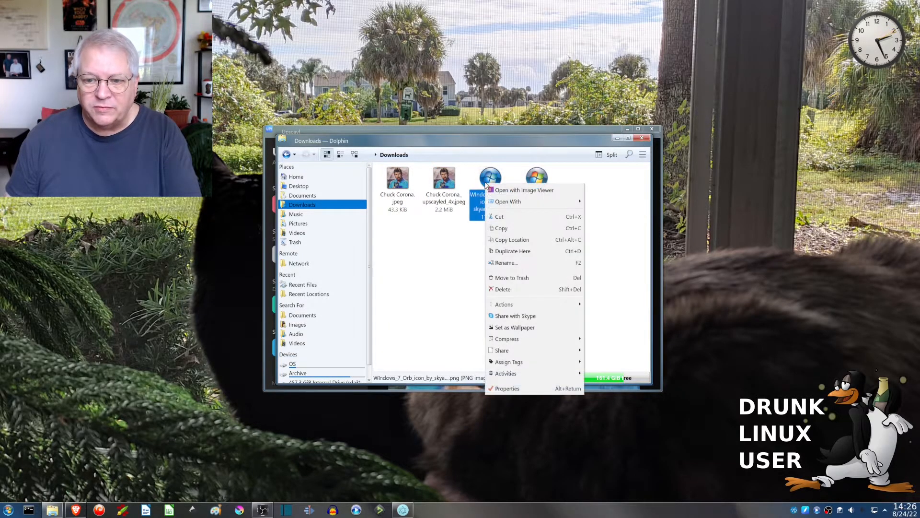
{"action": "left_click", "coordinate": [505, 388]}
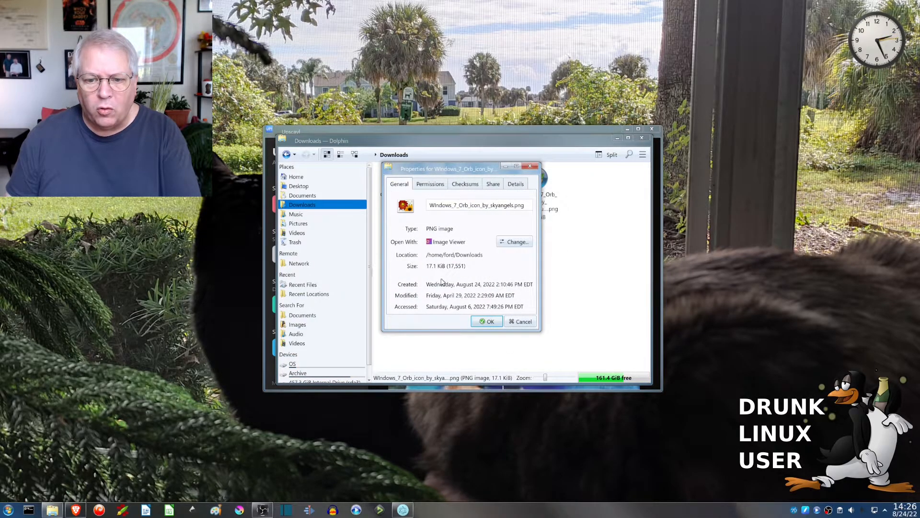
{"action": "left_click", "coordinate": [523, 322]}
{"action": "right_click", "coordinate": [541, 183]}
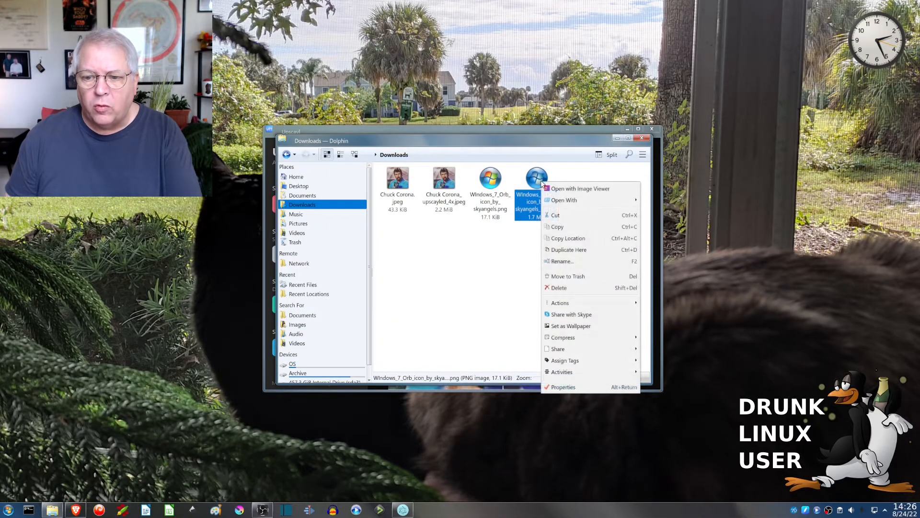
{"action": "left_click", "coordinate": [557, 387]}
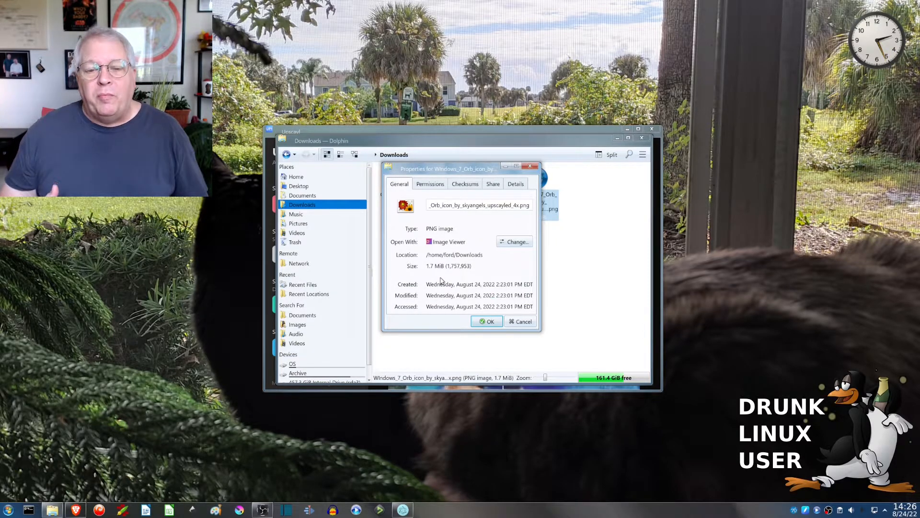
{"action": "left_click", "coordinate": [383, 133]}
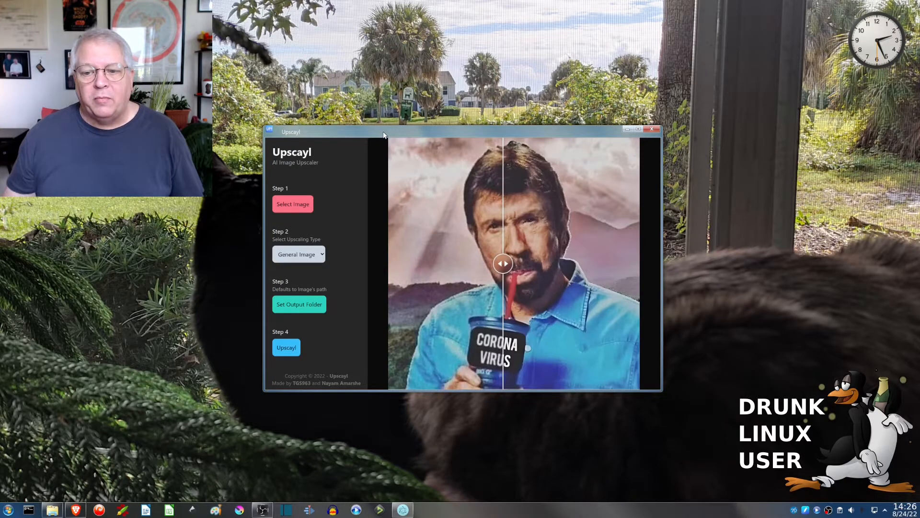